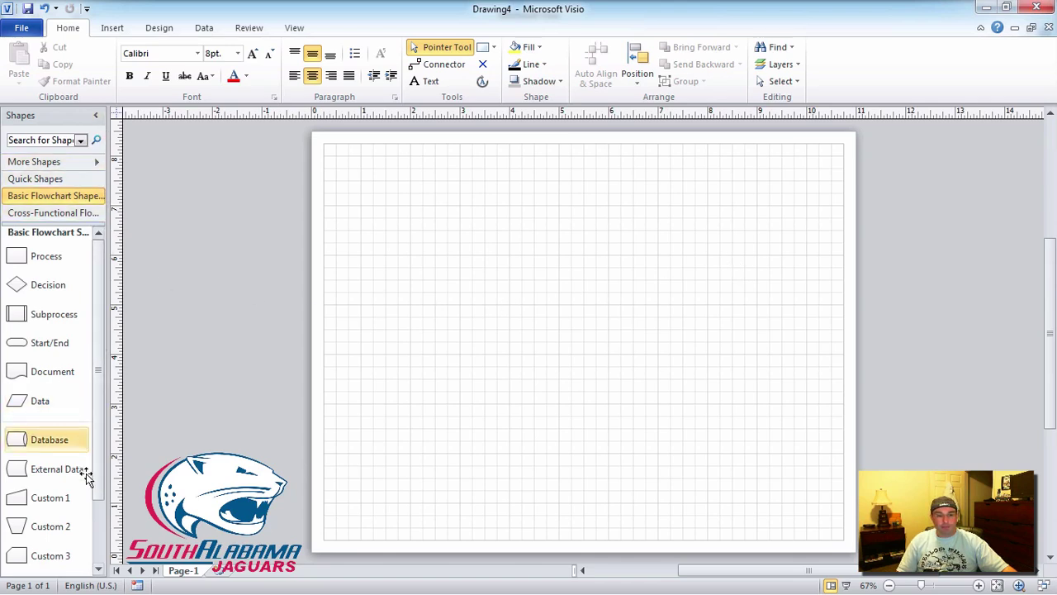
scroll(66, 416, down, 5)
scroll(66, 415, up, 5)
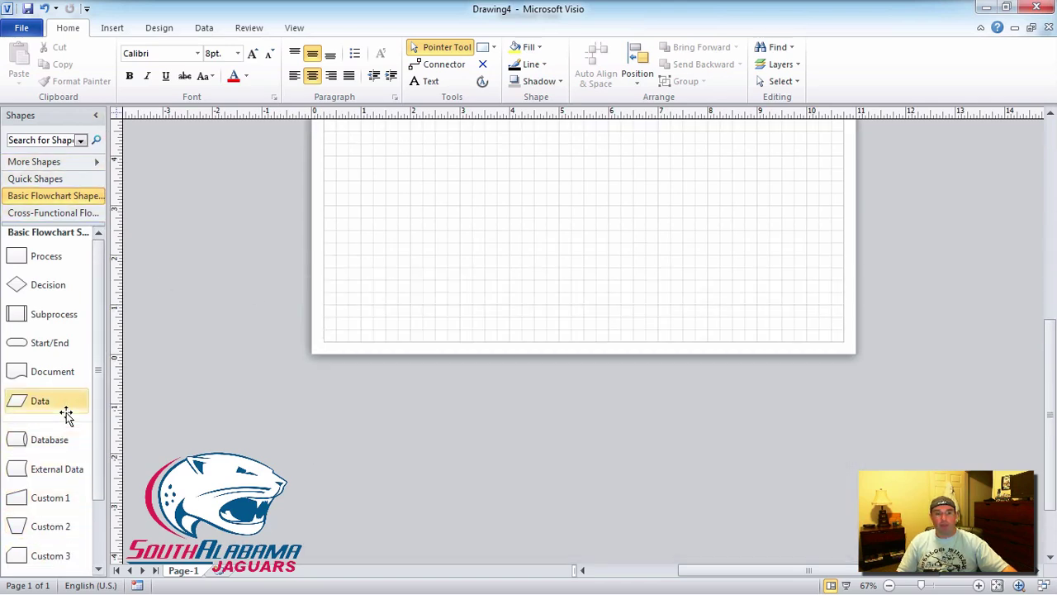
click(66, 413)
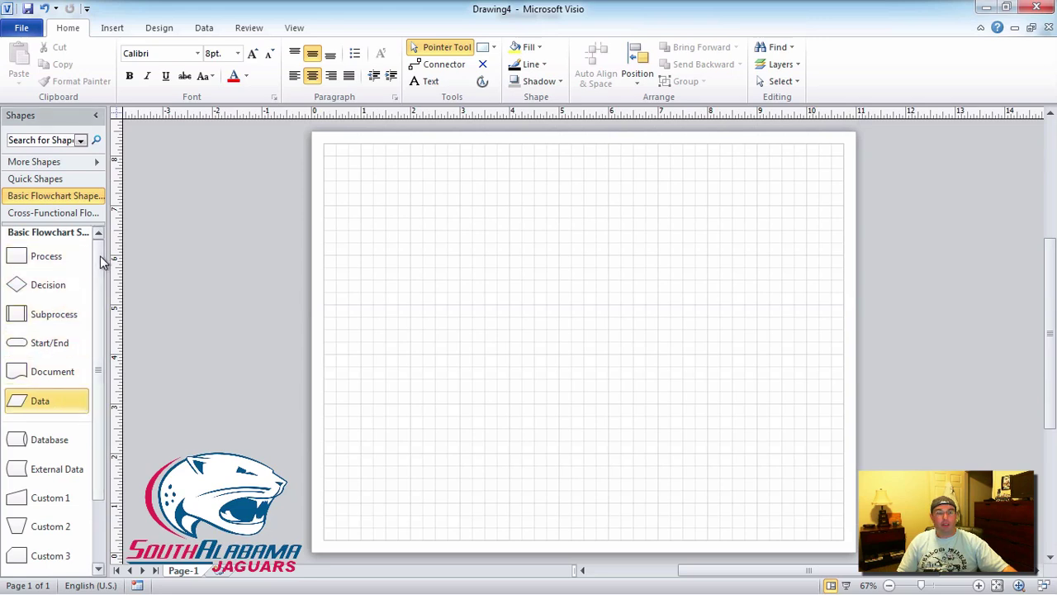
Search the shape library for "people" and look through the matching shapes
click(65, 176)
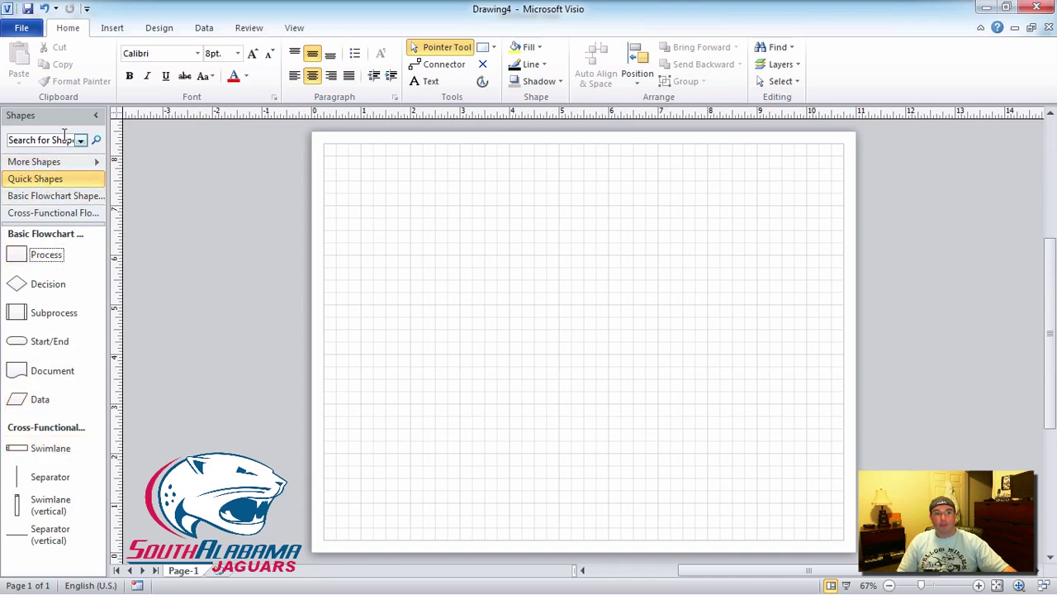
click(73, 140)
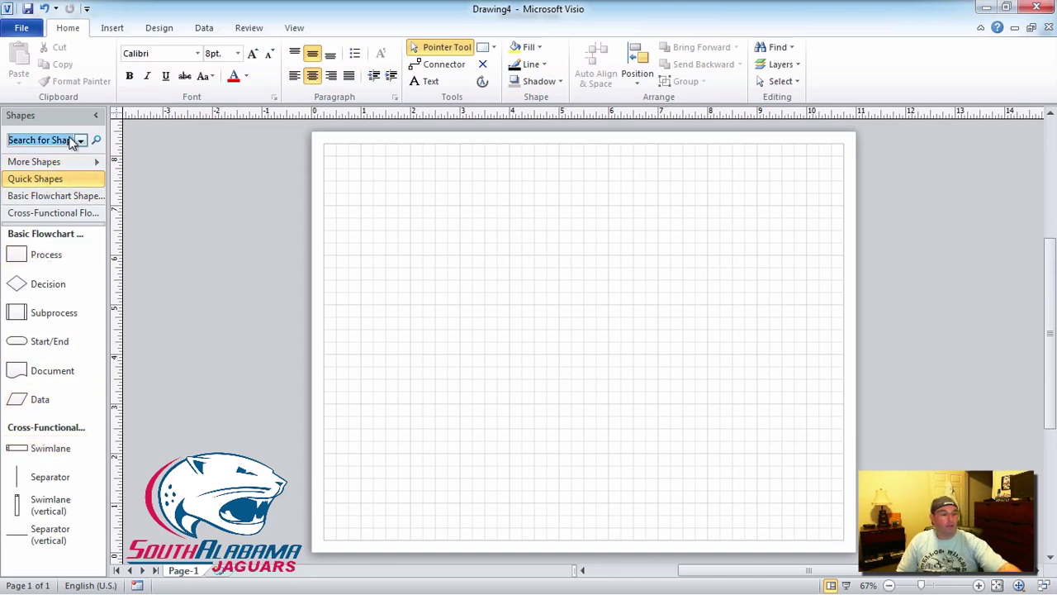
text(people)
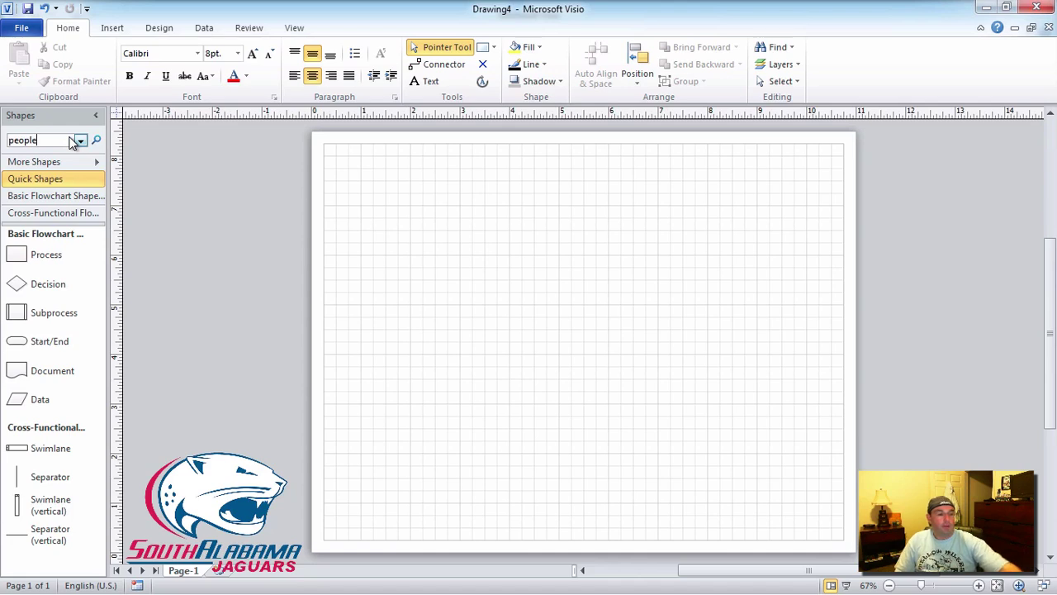
key(Return)
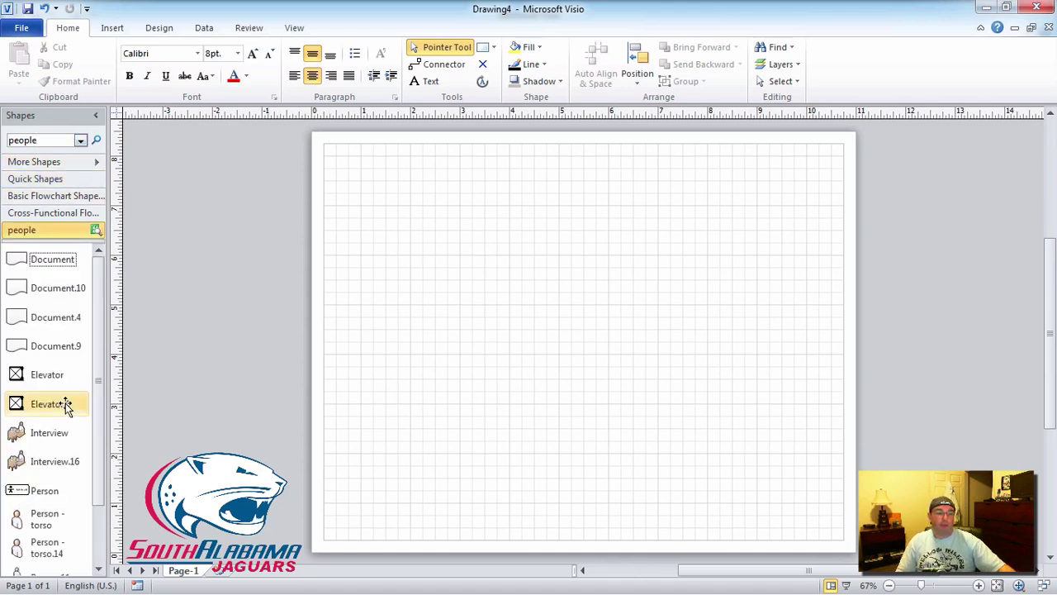
scroll(66, 406, down, 2)
scroll(66, 405, up, 2)
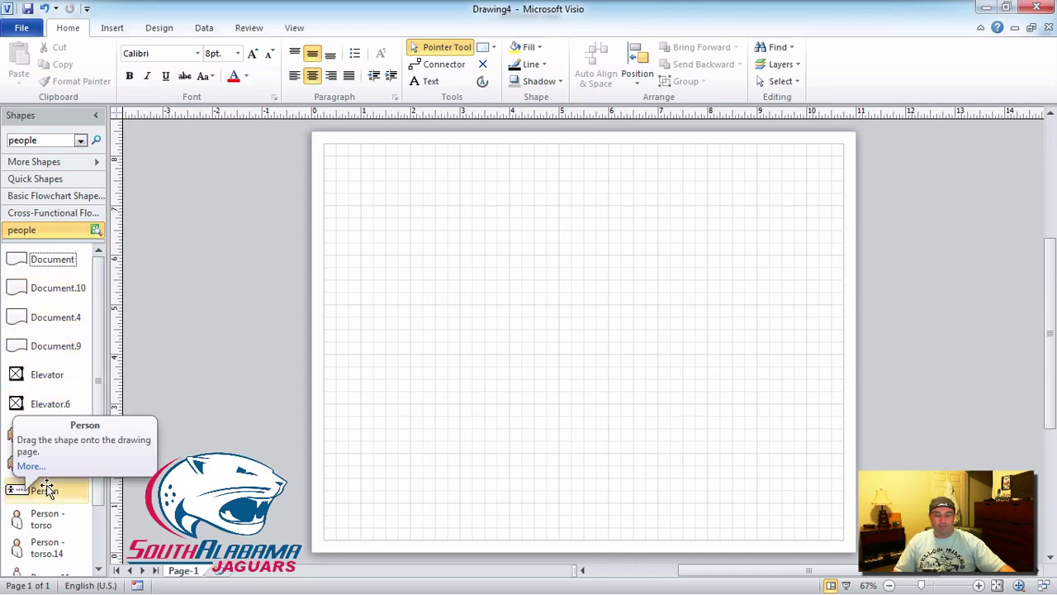
Place a Process shape from the quick shapes at the horizontal centre of the page, near its upper edge
click(36, 184)
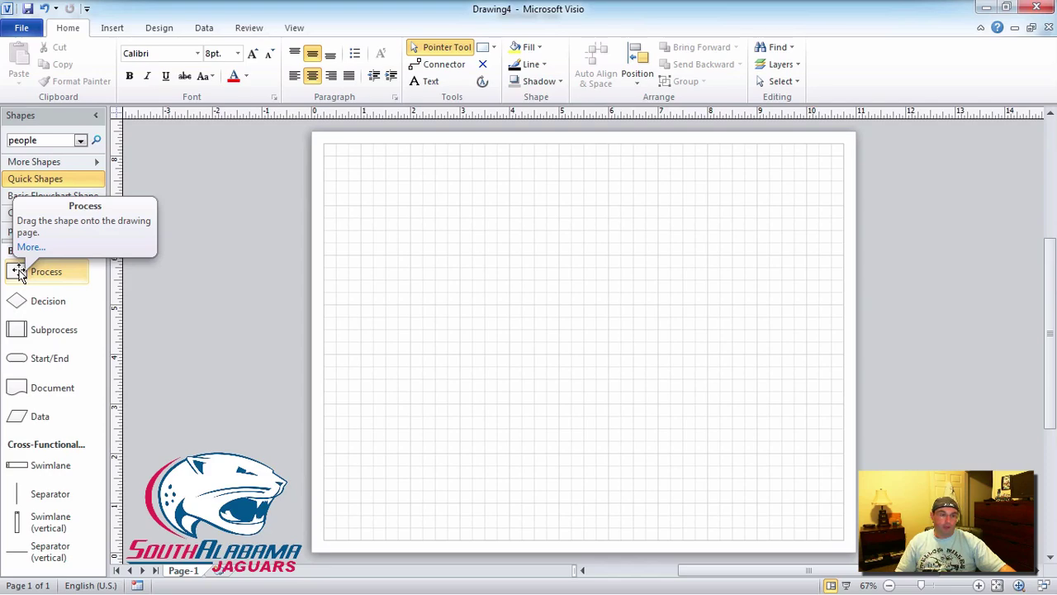
mouse_move(18, 274)
mouse_down()
mouse_move(625, 173)
mouse_move(585, 191)
mouse_move(595, 190)
mouse_up()
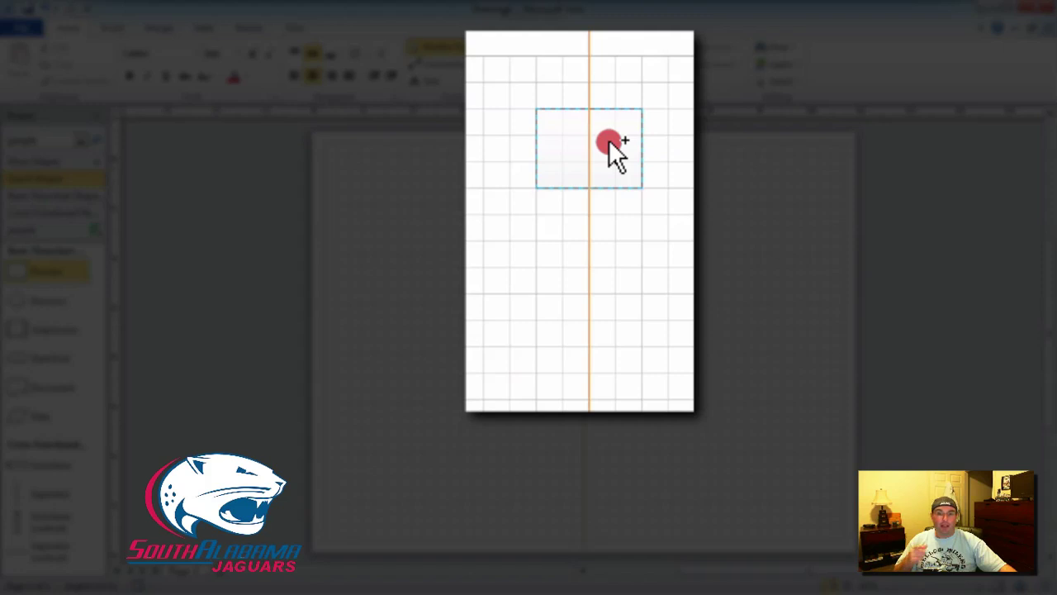
mouse_move(609, 138)
mouse_down()
mouse_move(519, 129)
mouse_move(582, 144)
mouse_up()
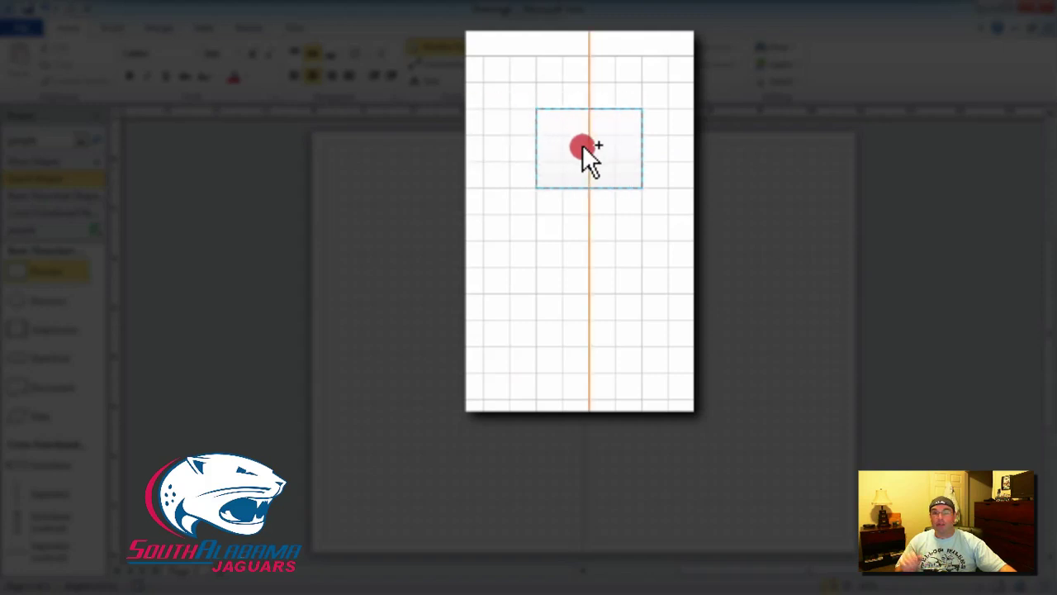
drag(582, 145, 582, 144)
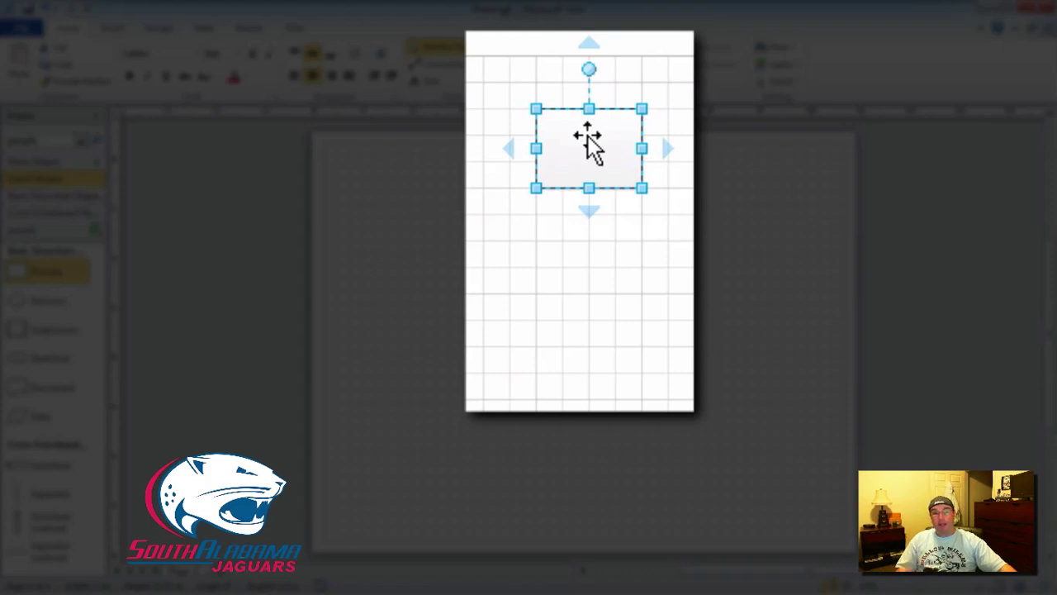
Add a connected Decision shape below the Process shape and a second connected Decision below the first
mouse_move(591, 209)
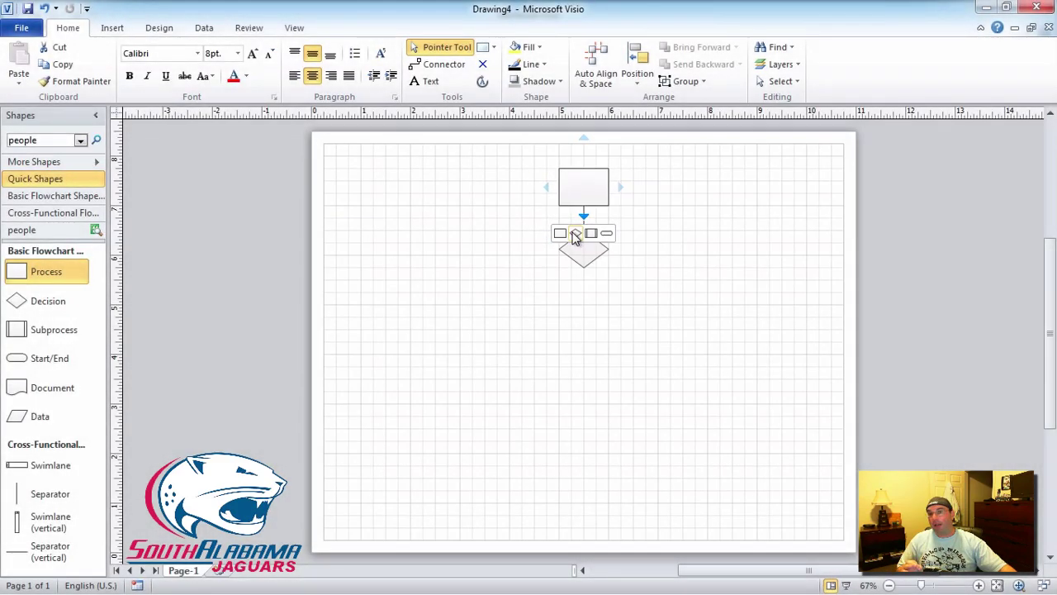
click(575, 235)
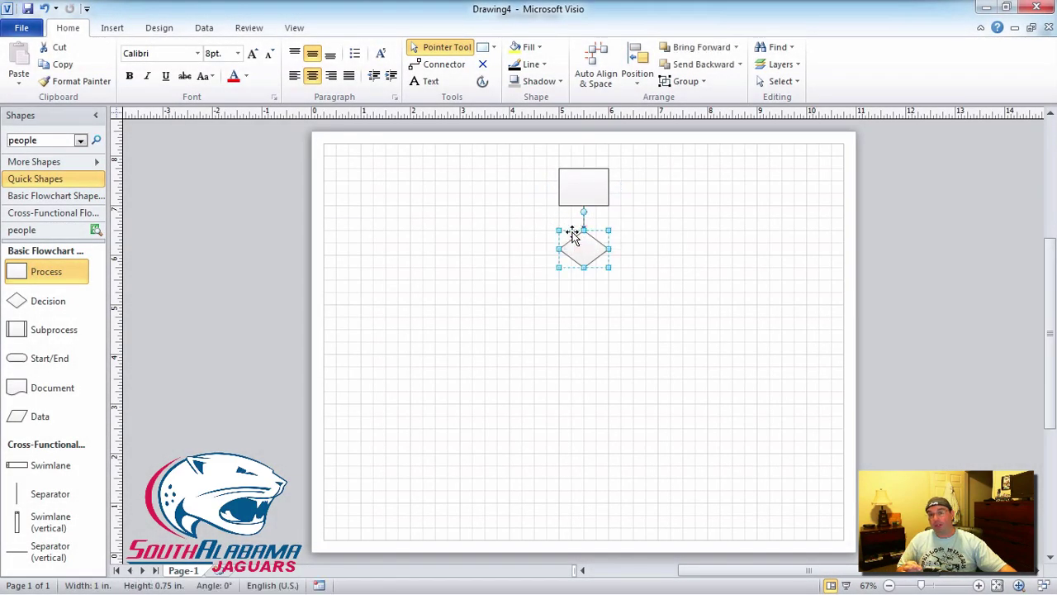
mouse_move(584, 279)
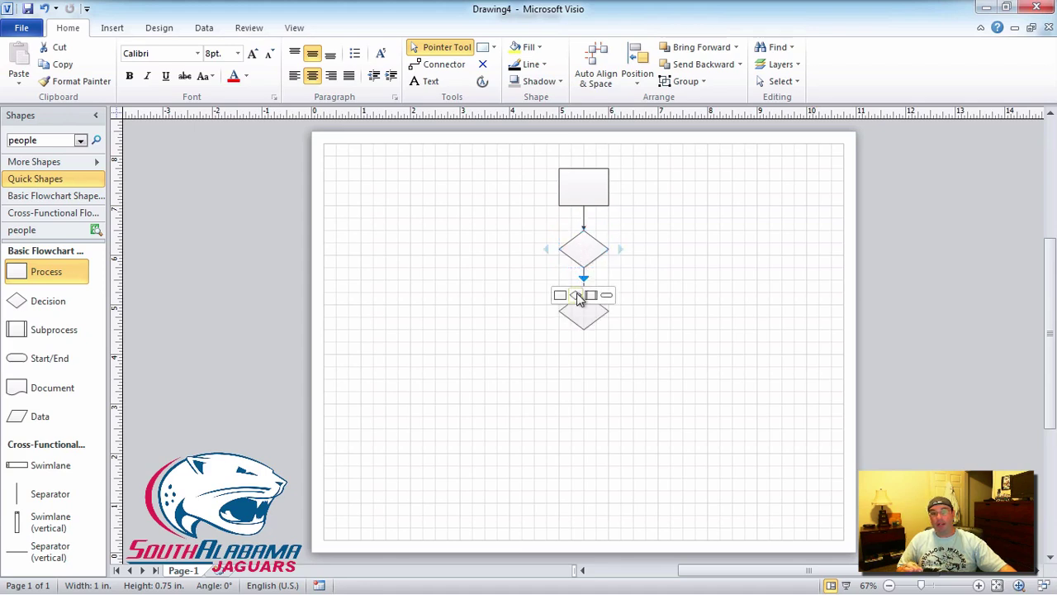
click(578, 296)
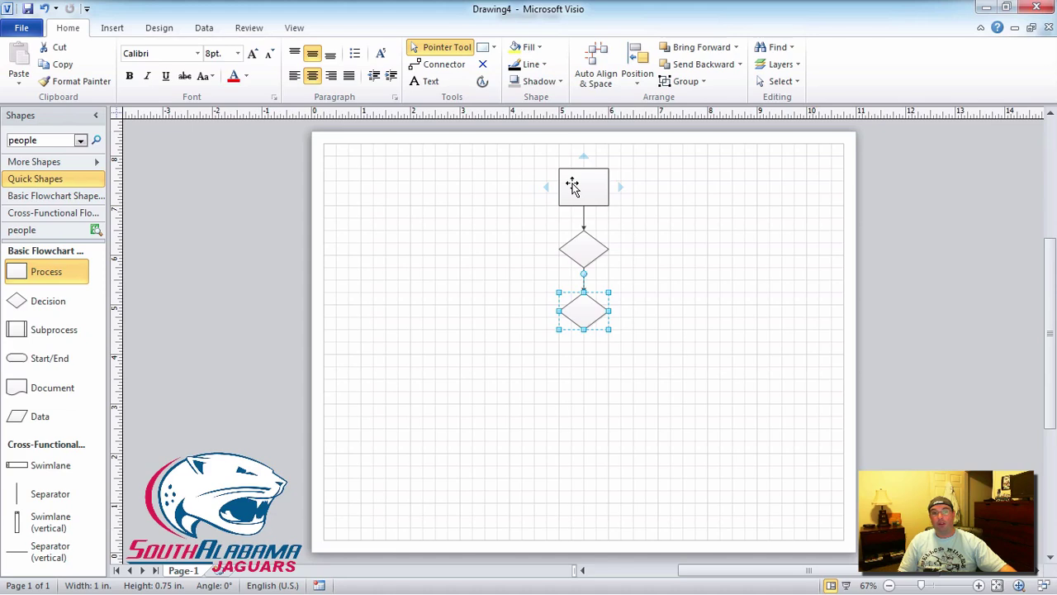
Add a connected Process shape on the left side and another on the right side of the central Process shape
mouse_move(546, 187)
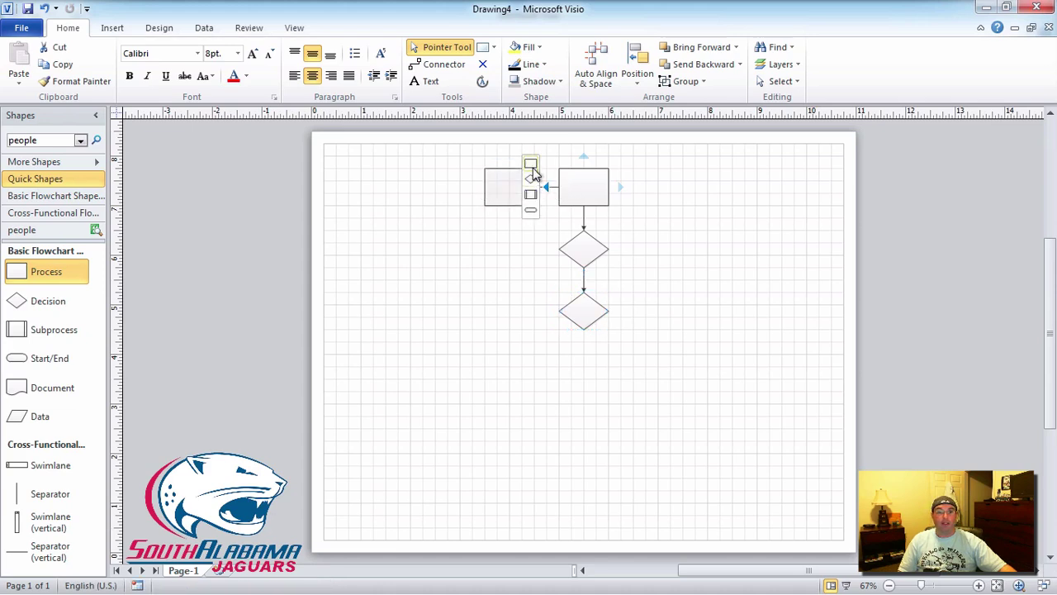
click(533, 166)
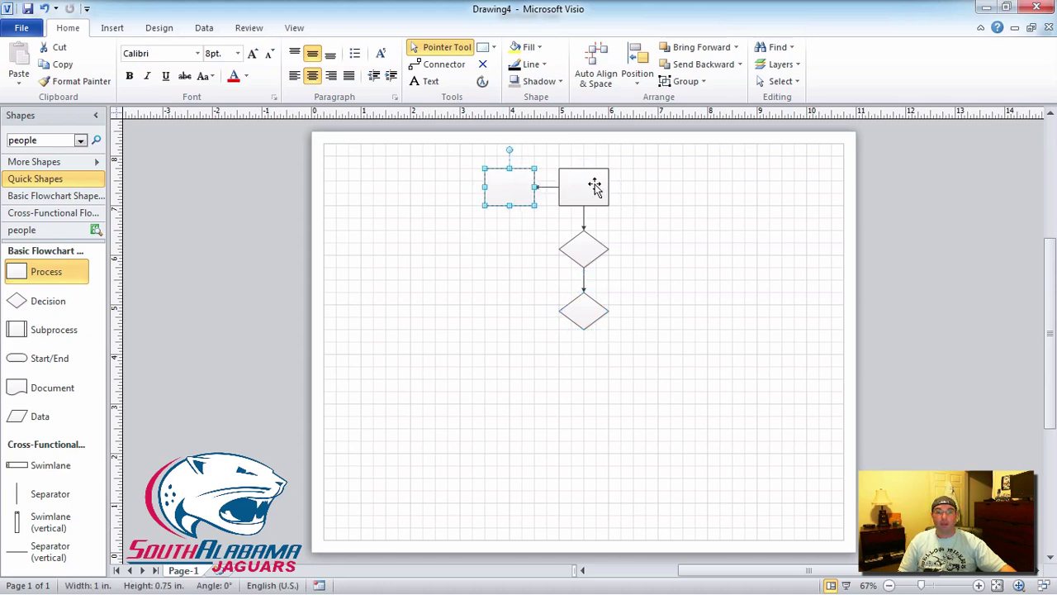
mouse_move(619, 187)
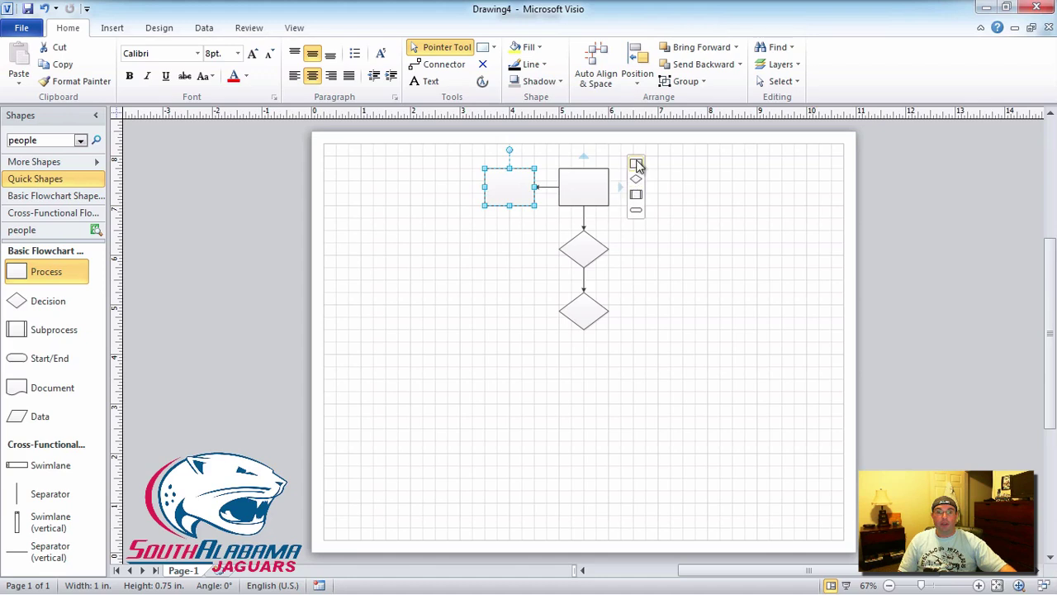
click(636, 164)
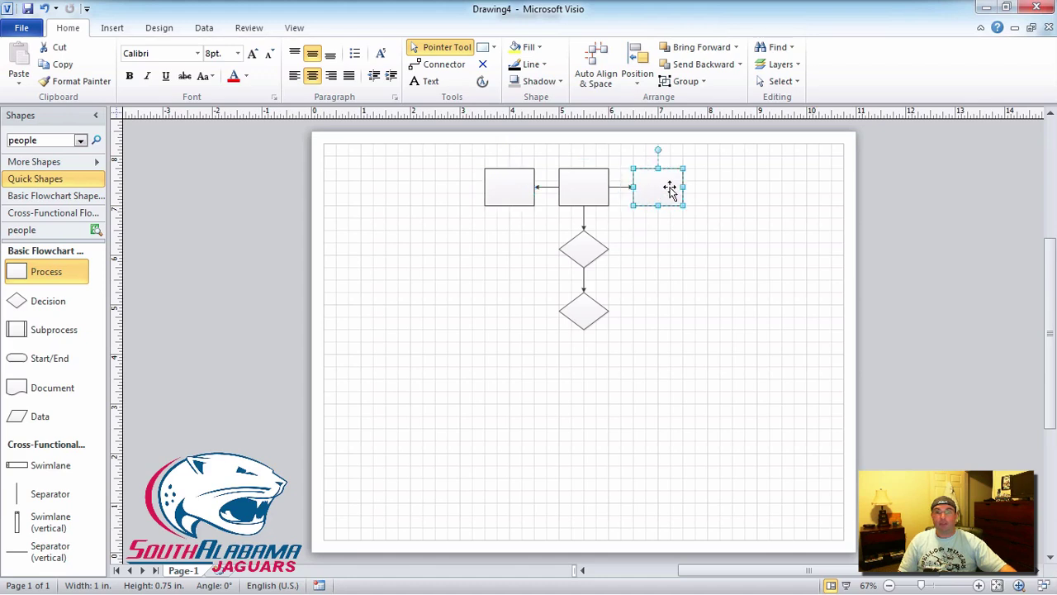
Extend the Process row outward with one more connected Process shape at its right end and one at its left end
mouse_move(694, 187)
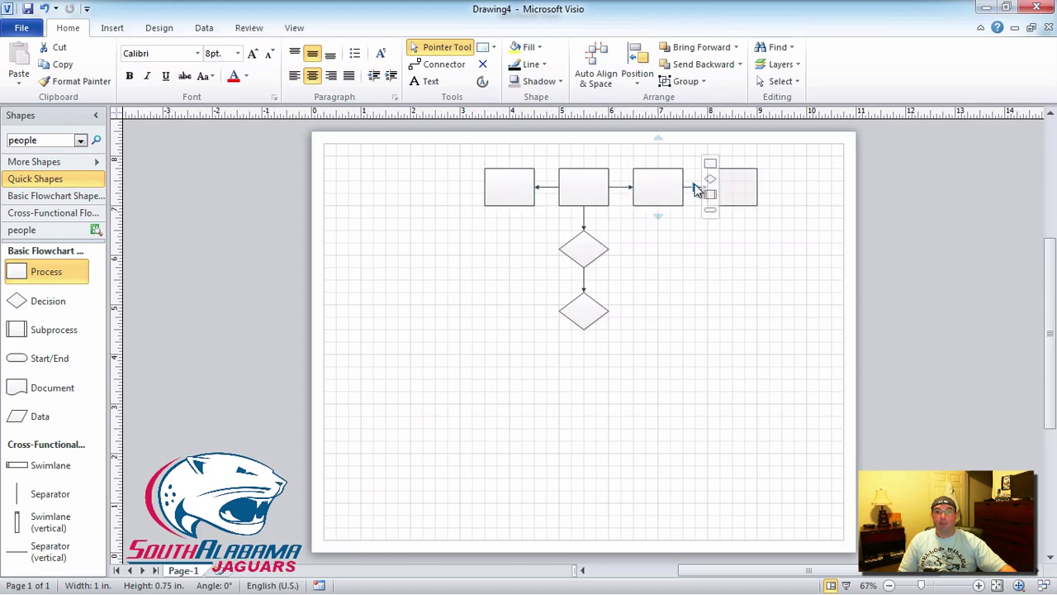
click(709, 165)
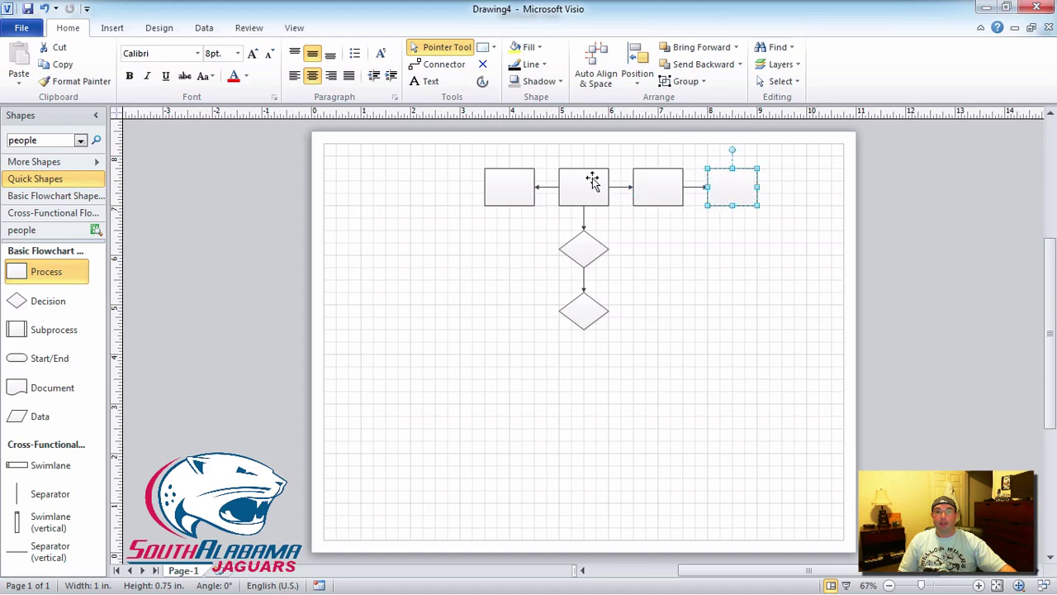
click(489, 186)
mouse_move(472, 187)
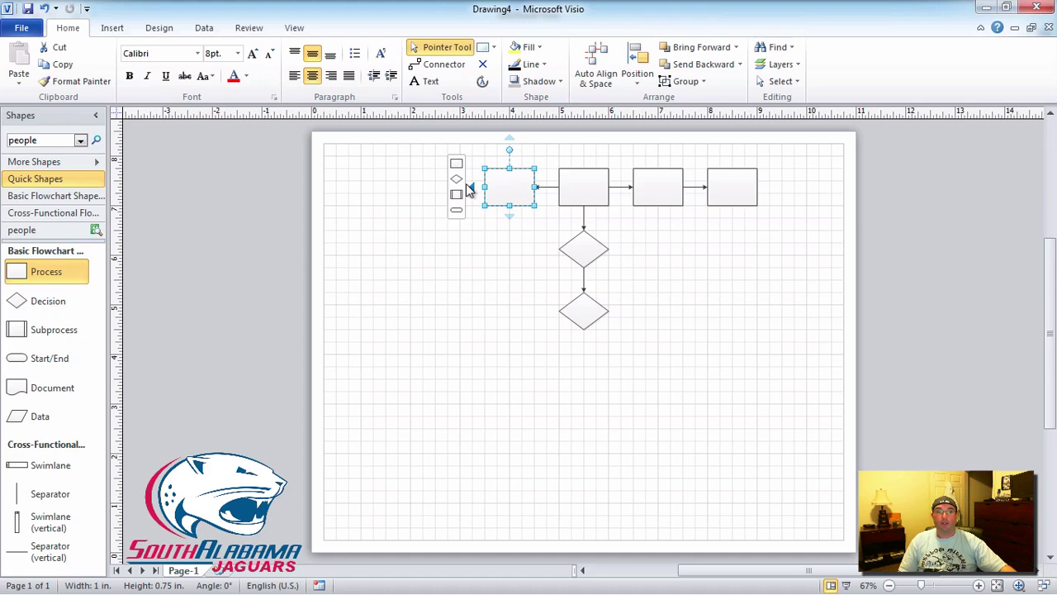
click(457, 165)
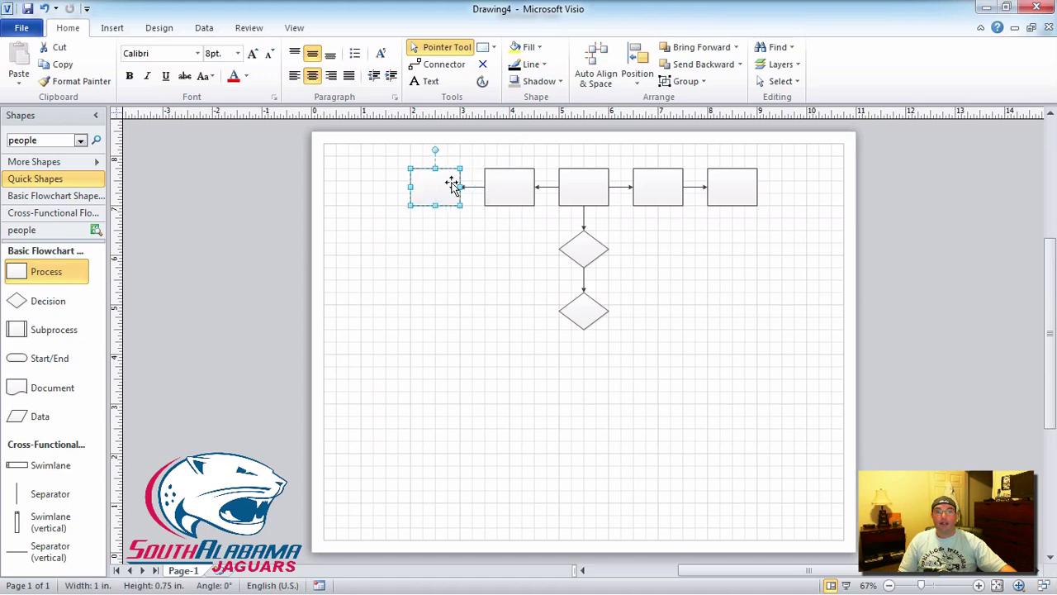
click(458, 349)
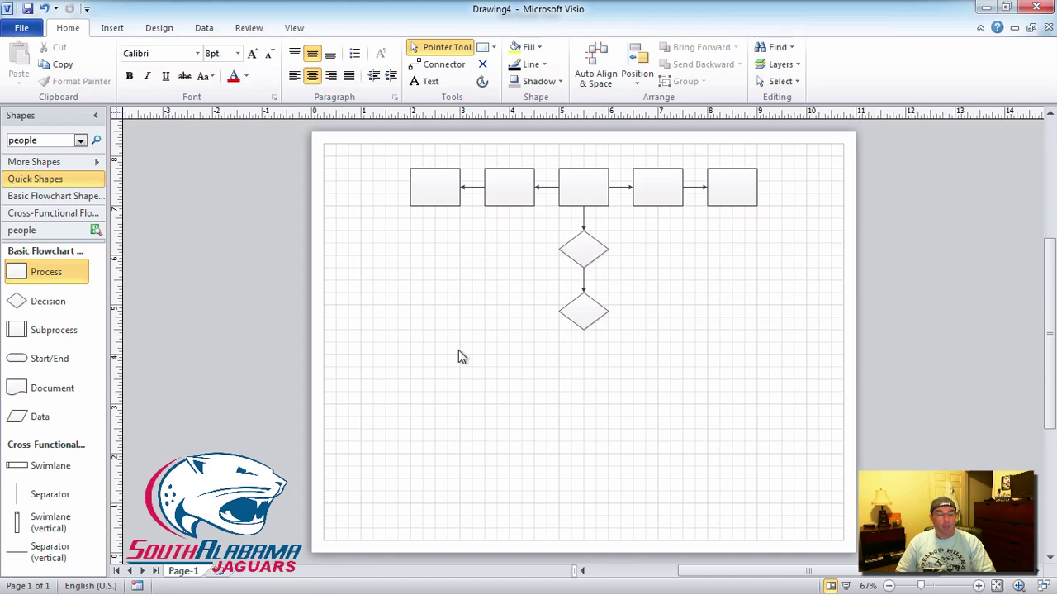
Add connected Decision shapes to the left and right of the lower Decision shape
click(578, 305)
mouse_move(545, 311)
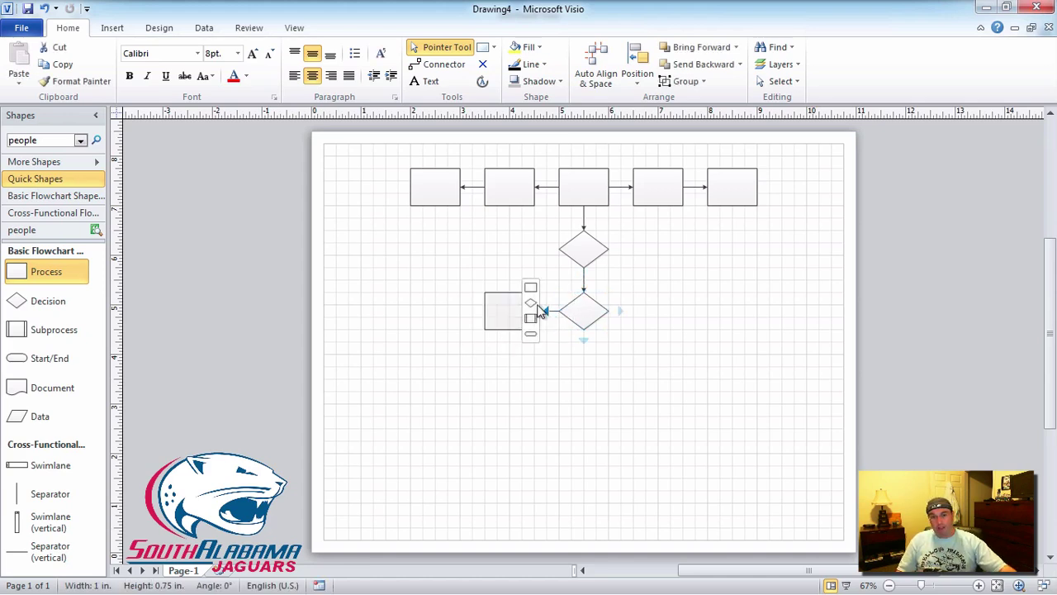
click(532, 304)
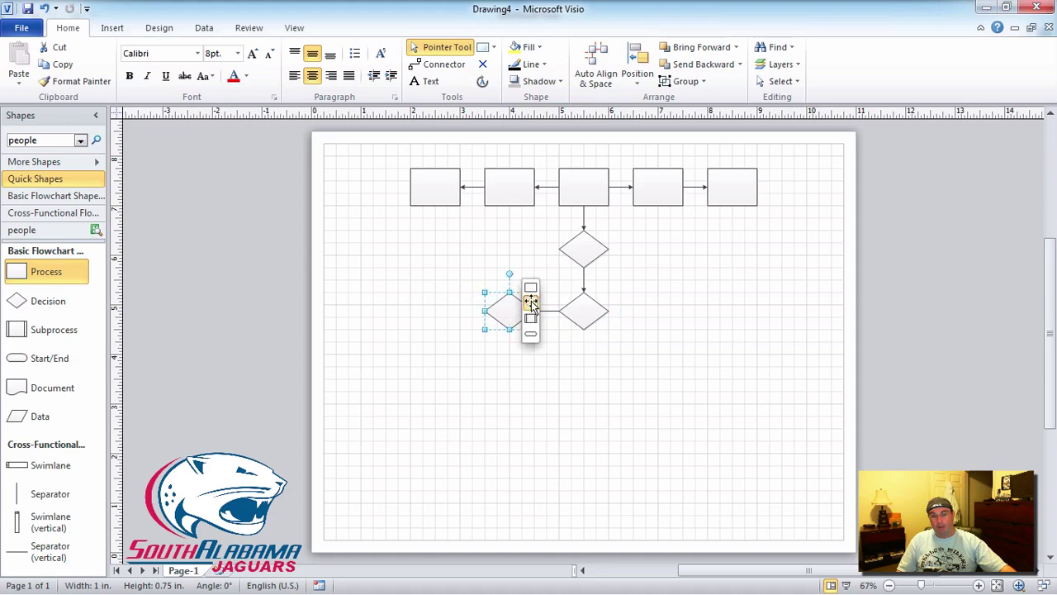
click(594, 309)
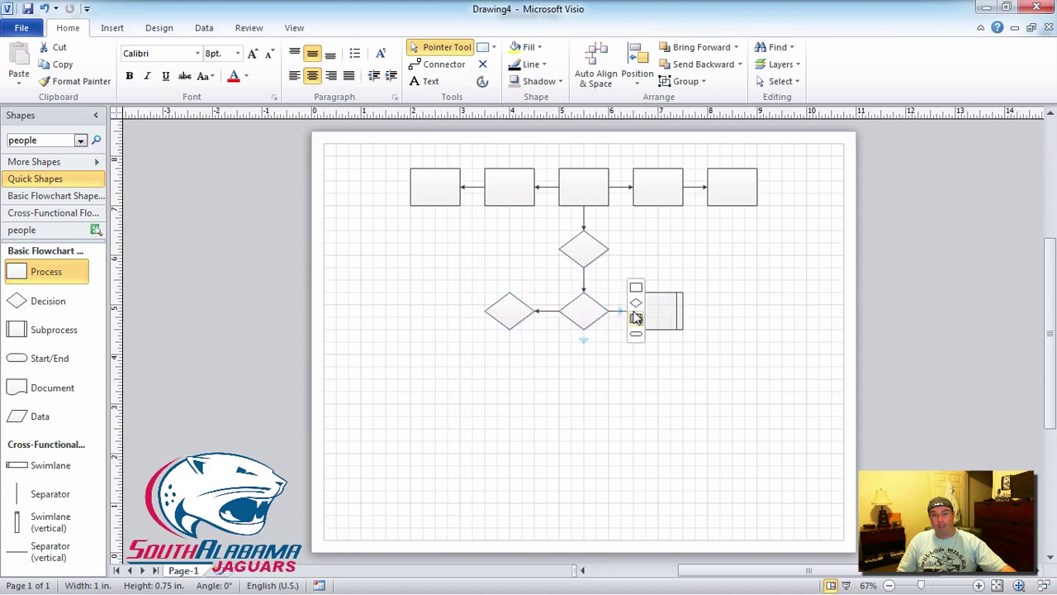
click(637, 305)
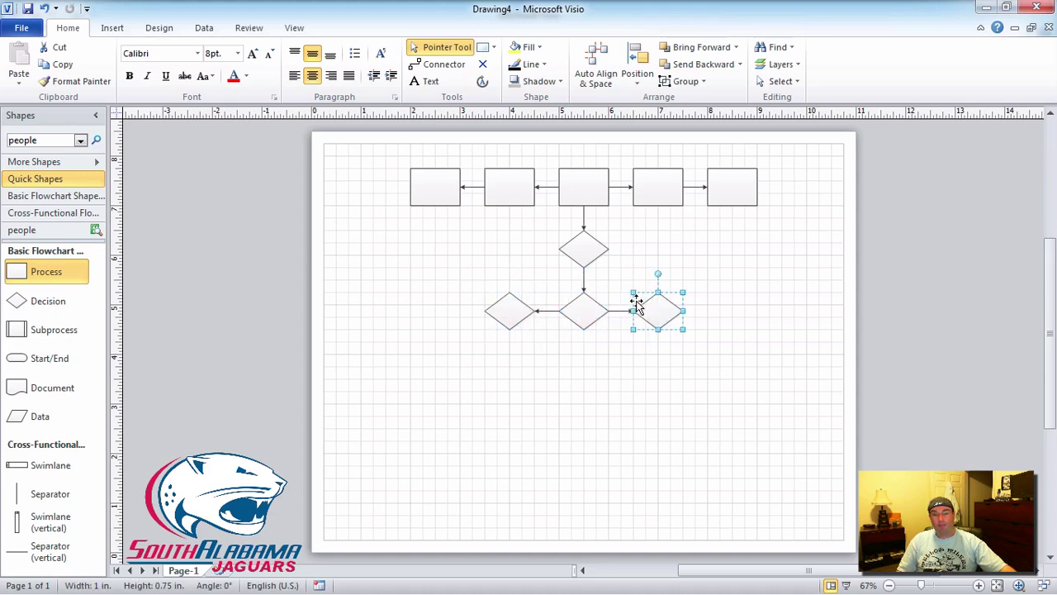
click(625, 424)
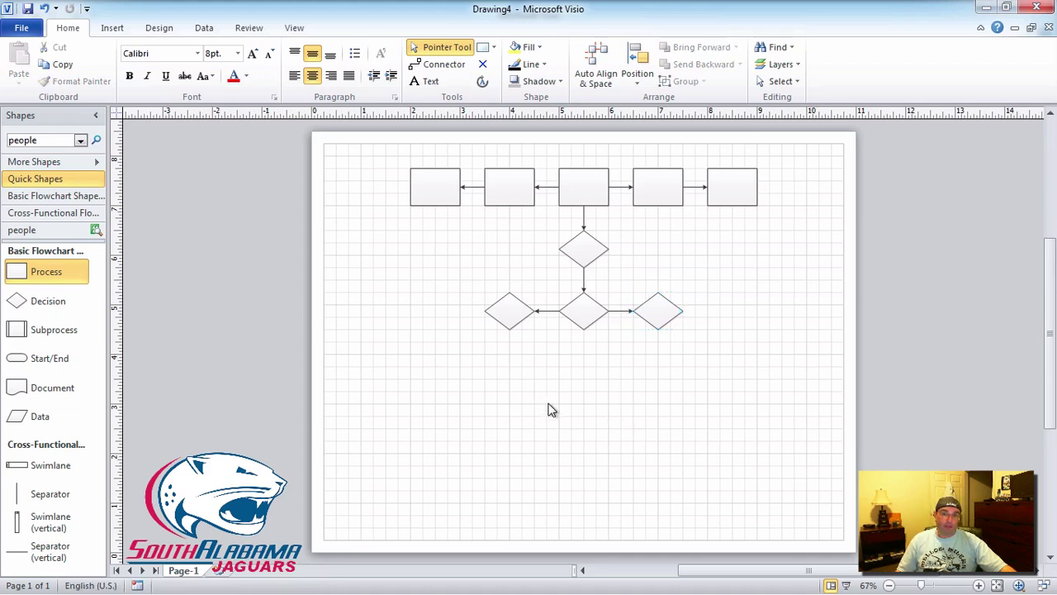
Move the left and right Decision shapes down to the same height below the central lower Decision
drag(509, 314, 492, 399)
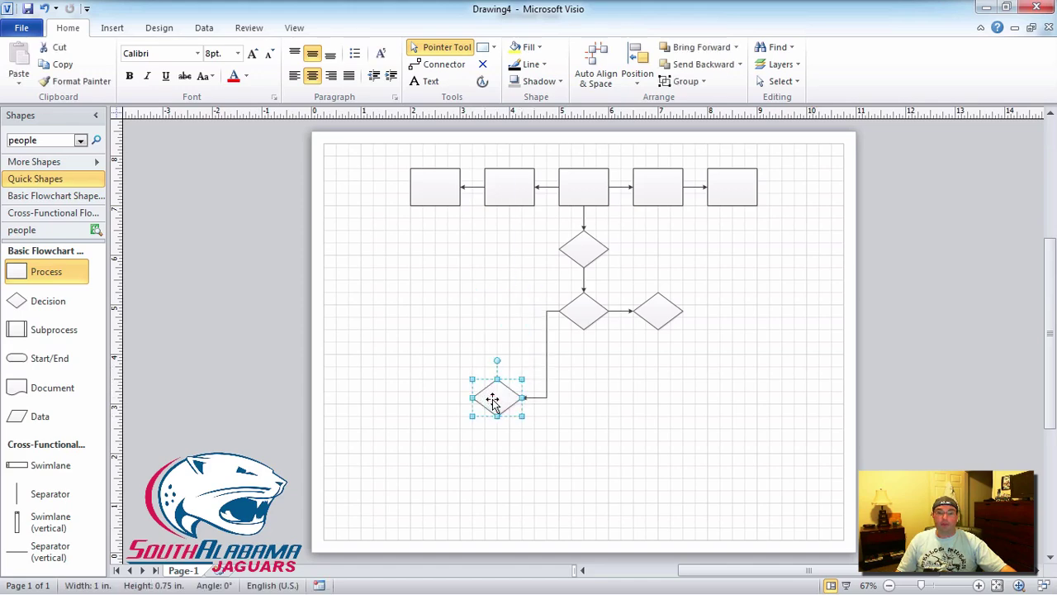
drag(661, 308, 664, 391)
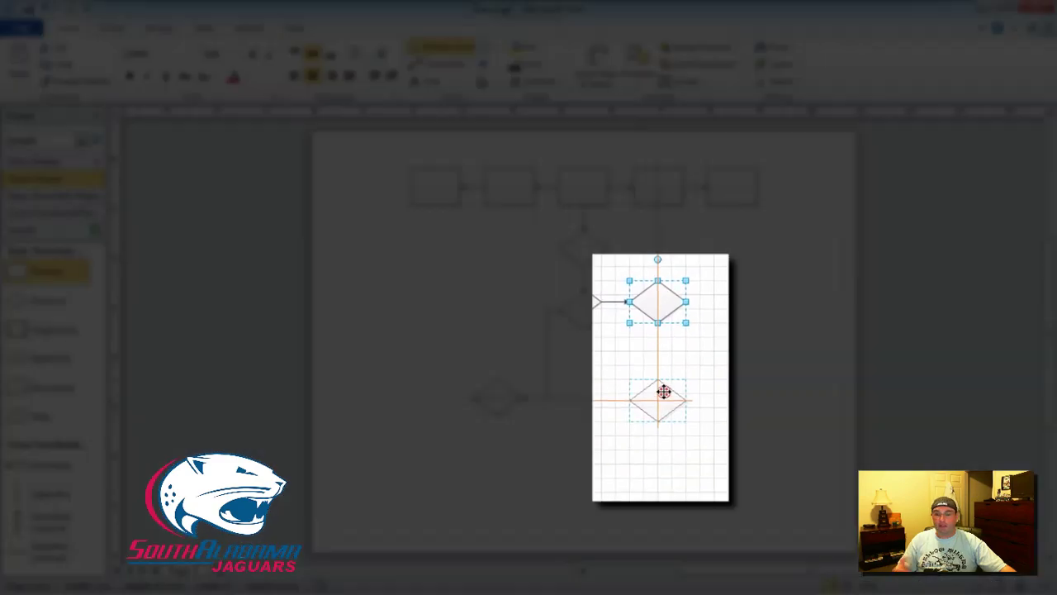
drag(664, 392, 665, 392)
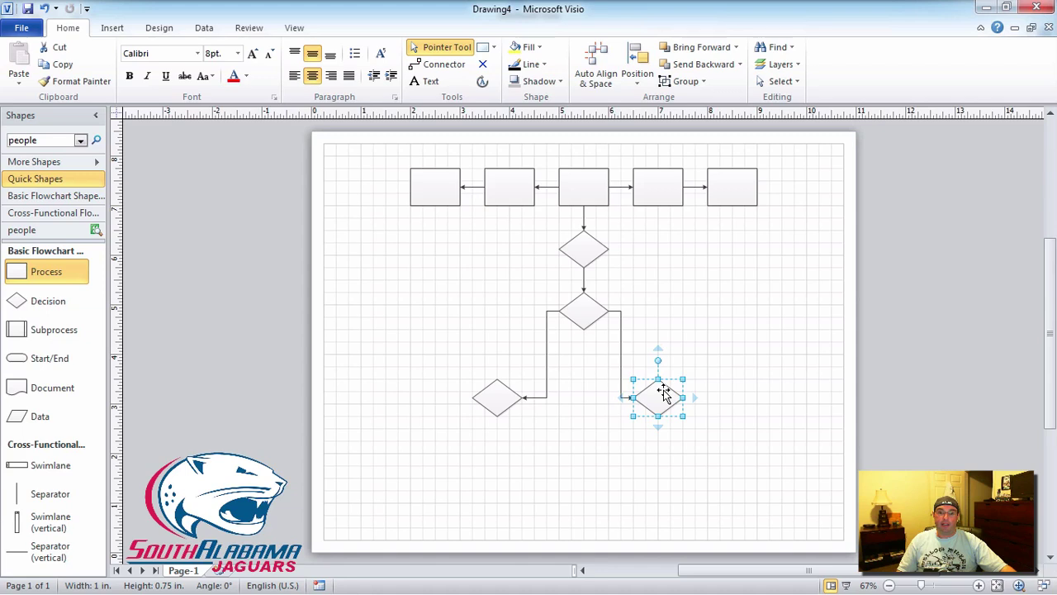
click(415, 422)
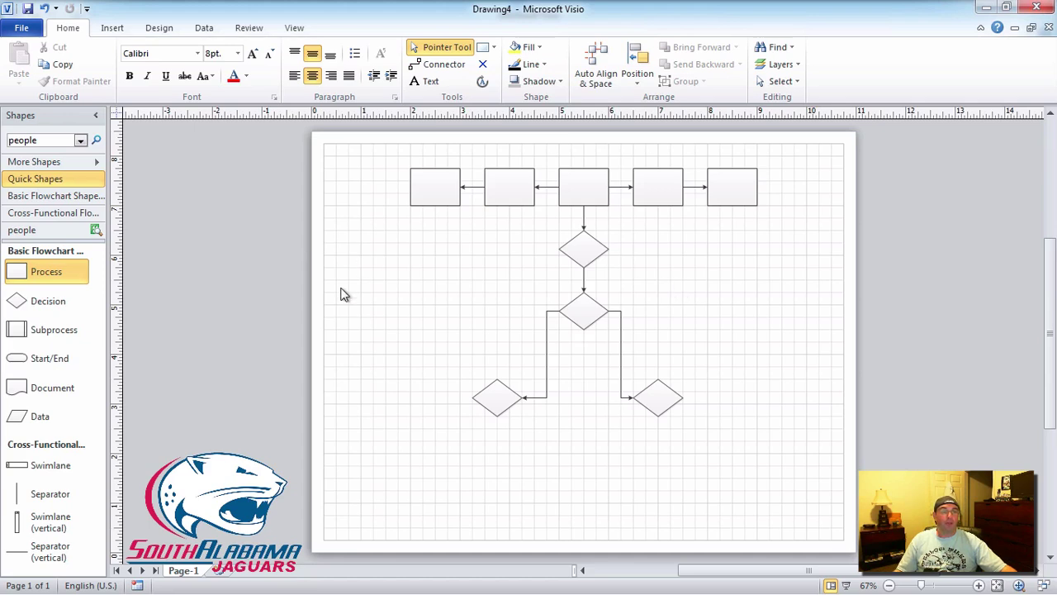
Label the central Process shape in the upper row "Family"
click(429, 82)
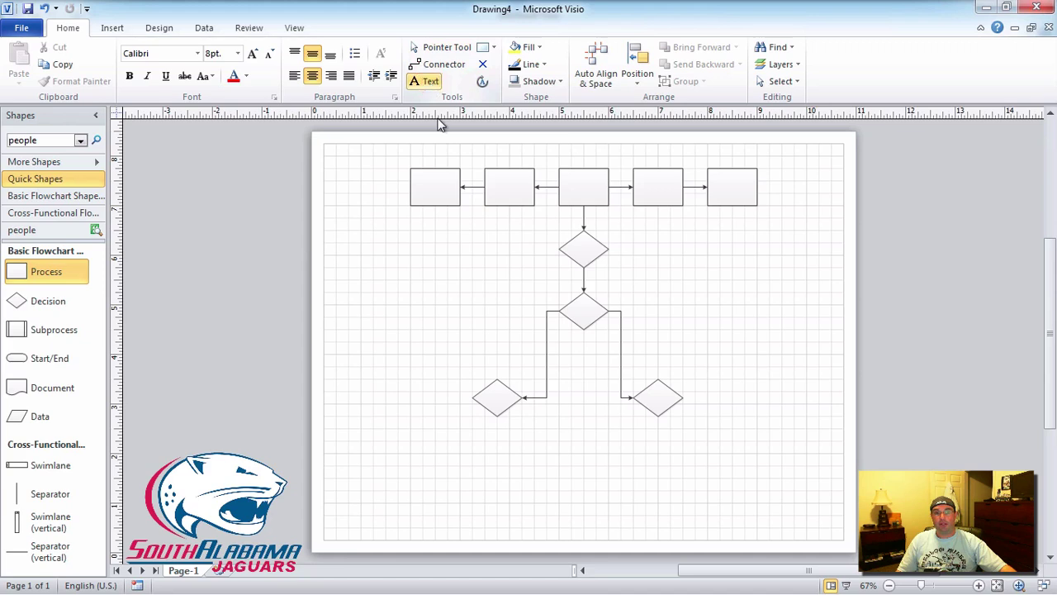
click(441, 184)
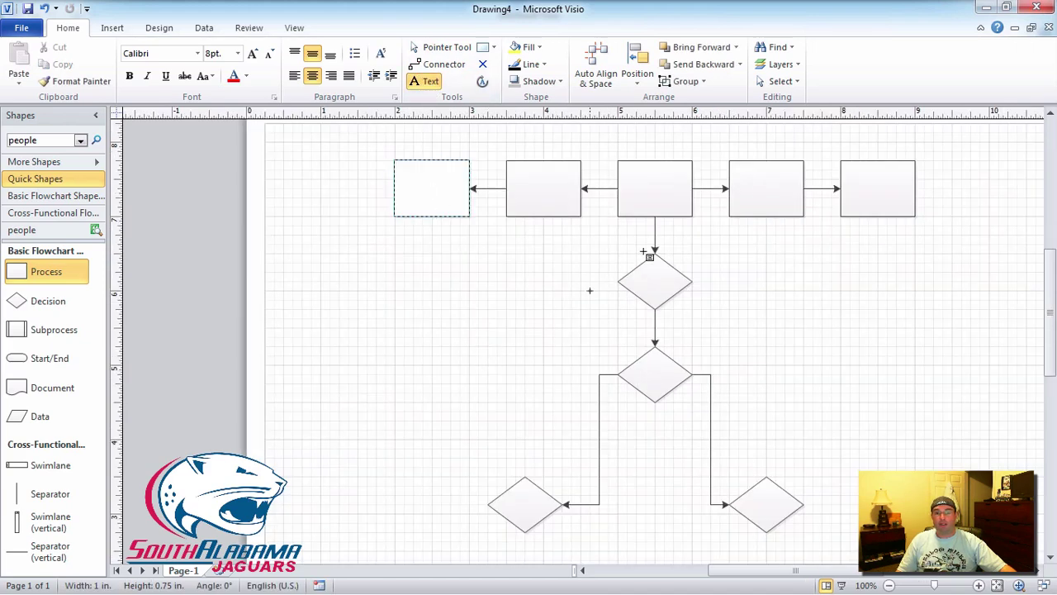
click(654, 195)
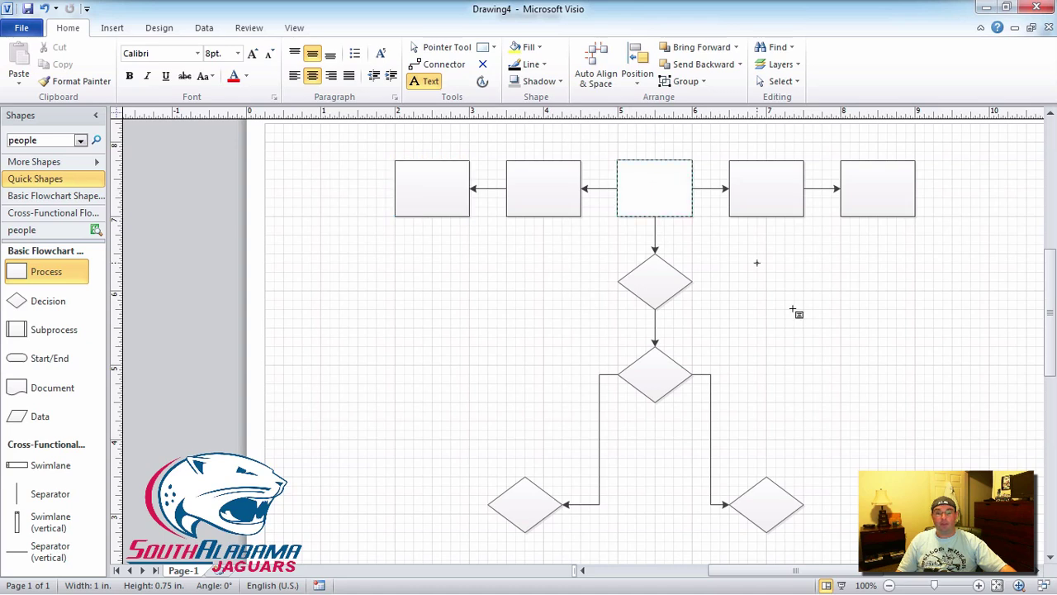
text(Family)
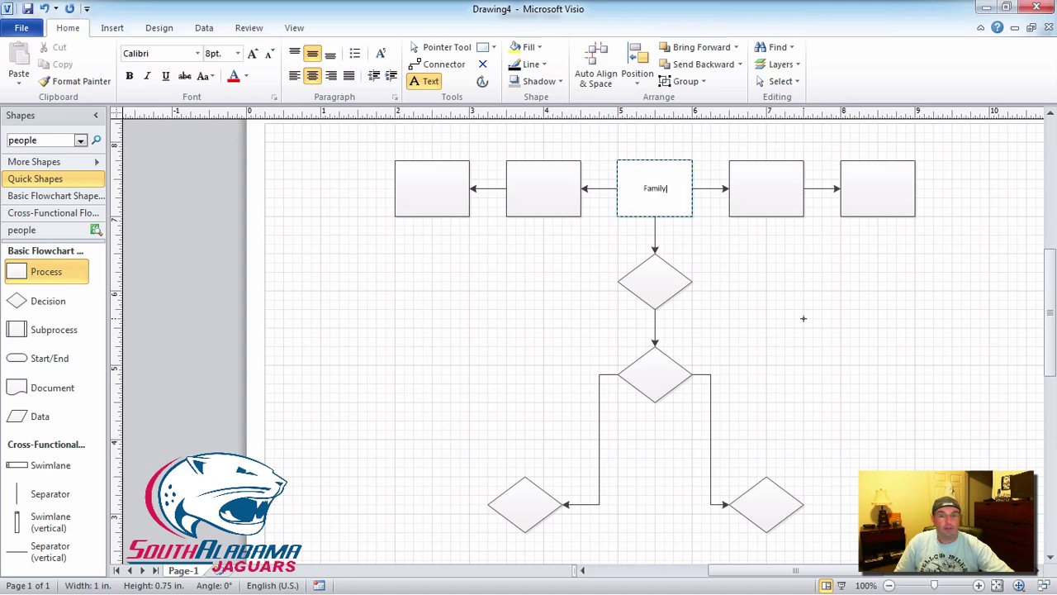
Label the Process shape immediately left of the Family shape "Family 1"
double_click(545, 190)
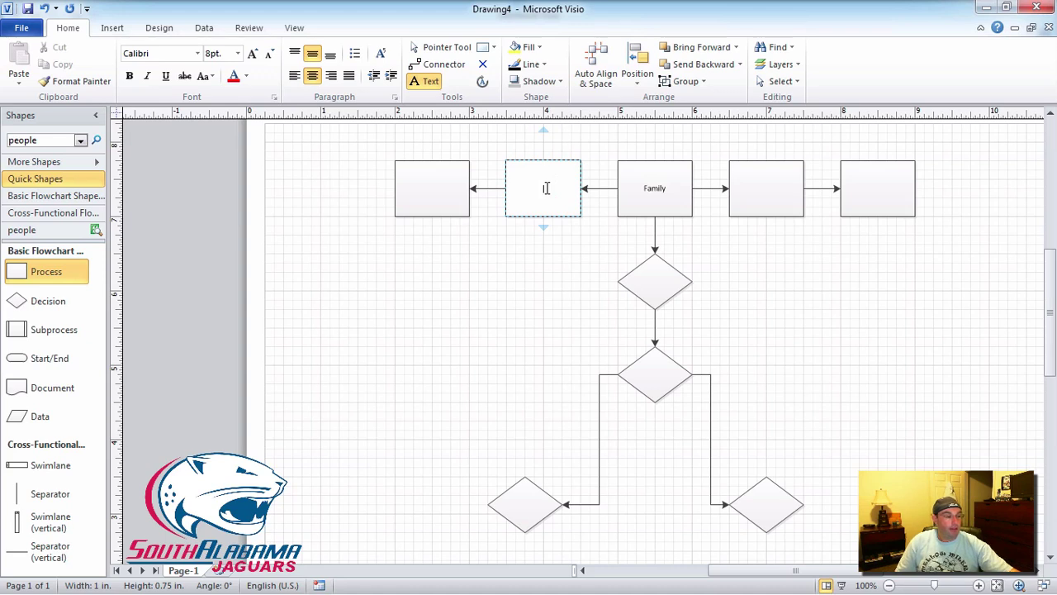
text(Fa)
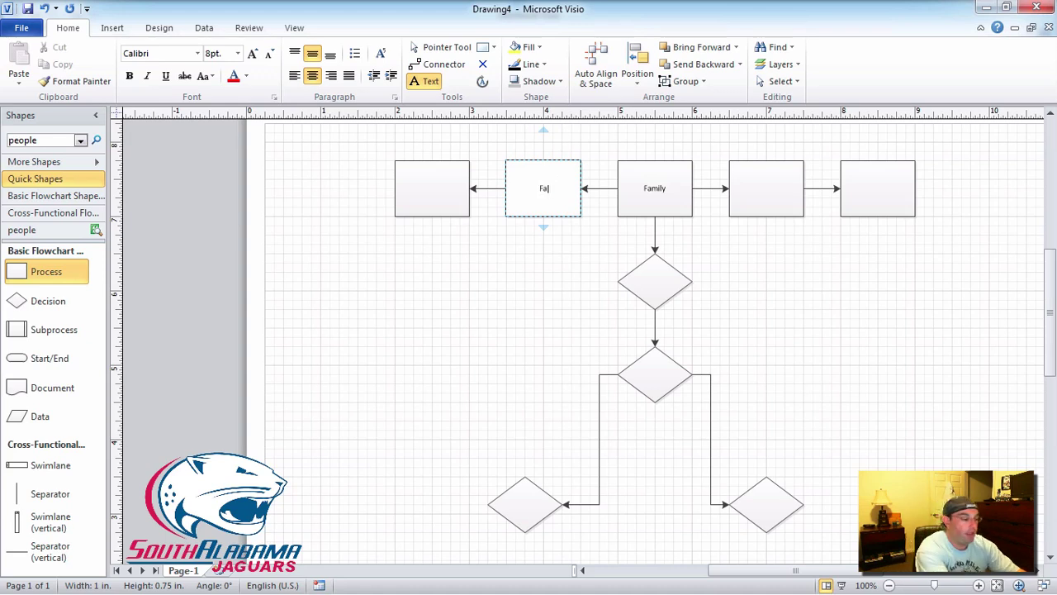
text(milly)
key(BackSpace)
key(BackSpace)
key(BackSpace)
key(BackSpace)
text(ily)
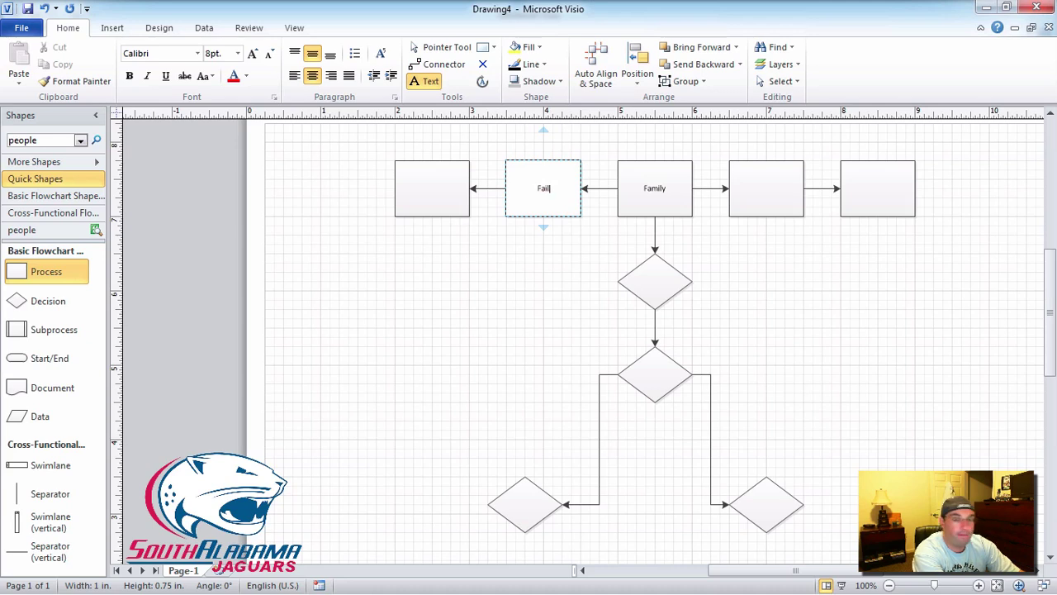
key(BackSpace)
key(BackSpace)
key(BackSpace)
key(BackSpace)
key(BackSpace)
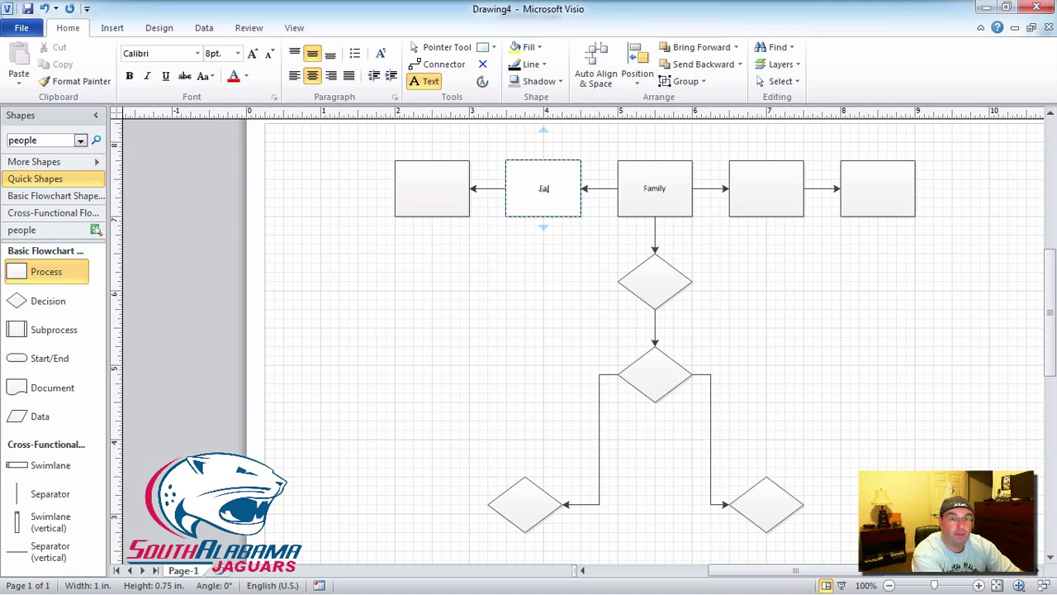
text(amil)
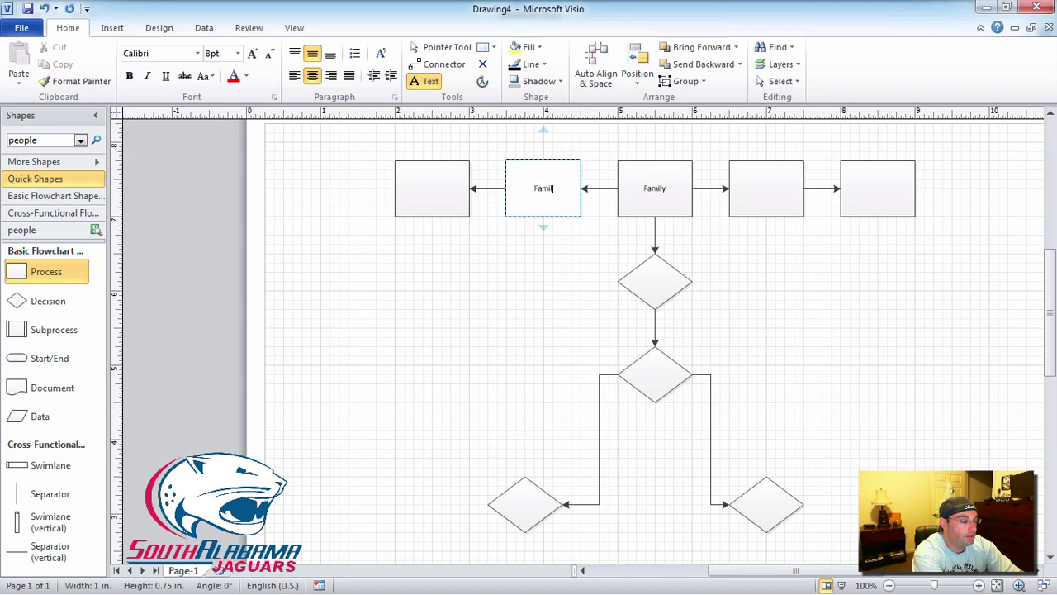
text(y 1)
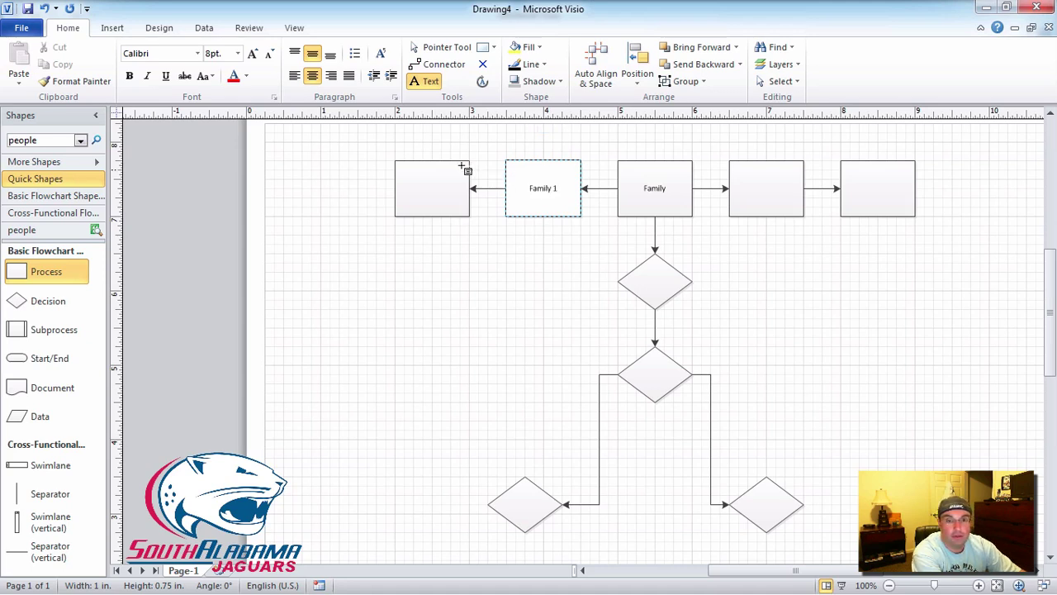
Label the leftmost Process shape in the row "Family 2"
click(433, 184)
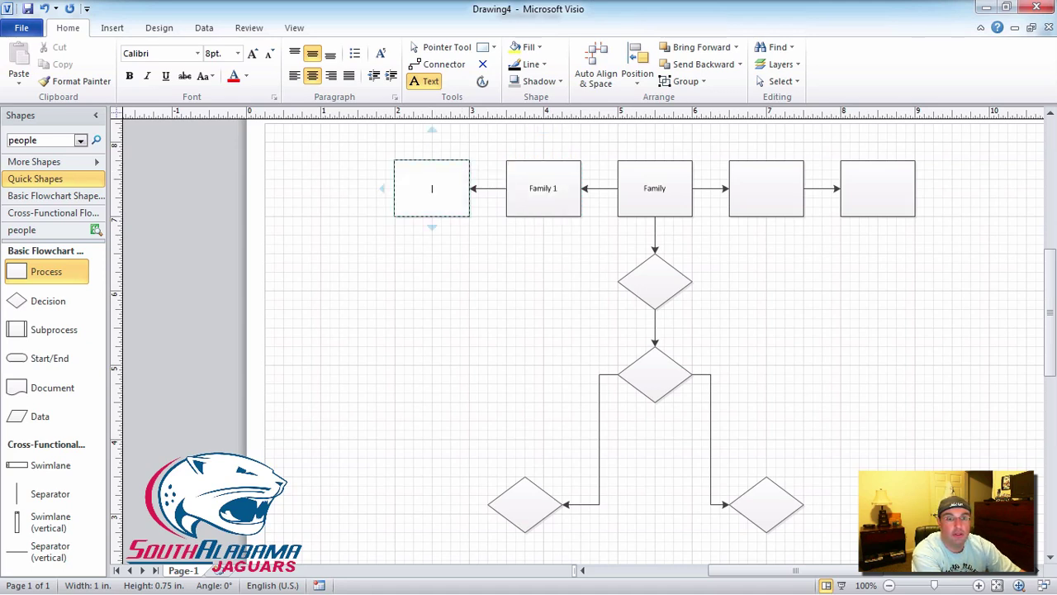
text(Family)
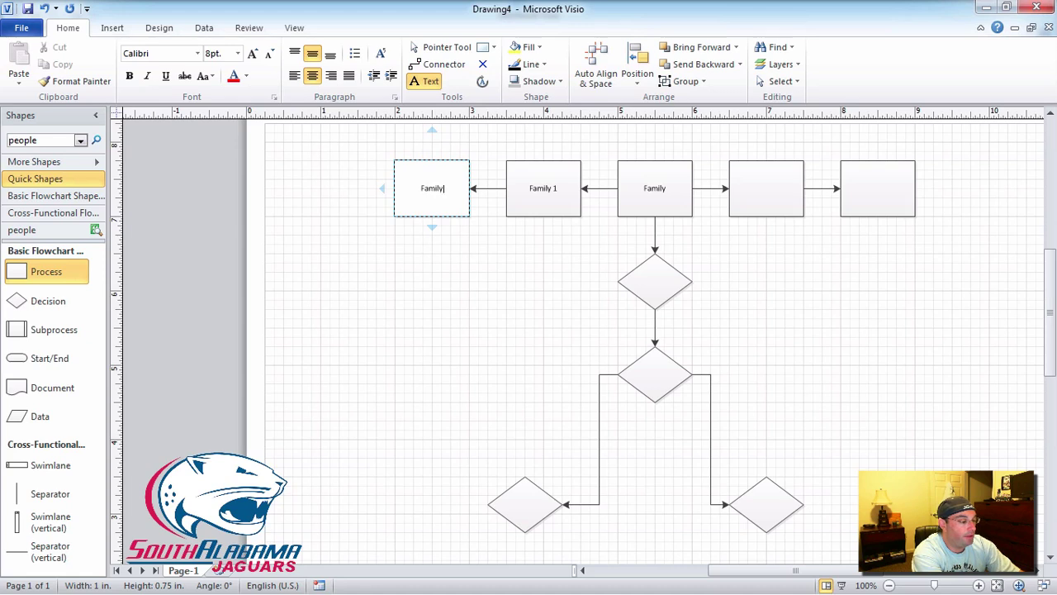
text( 2)
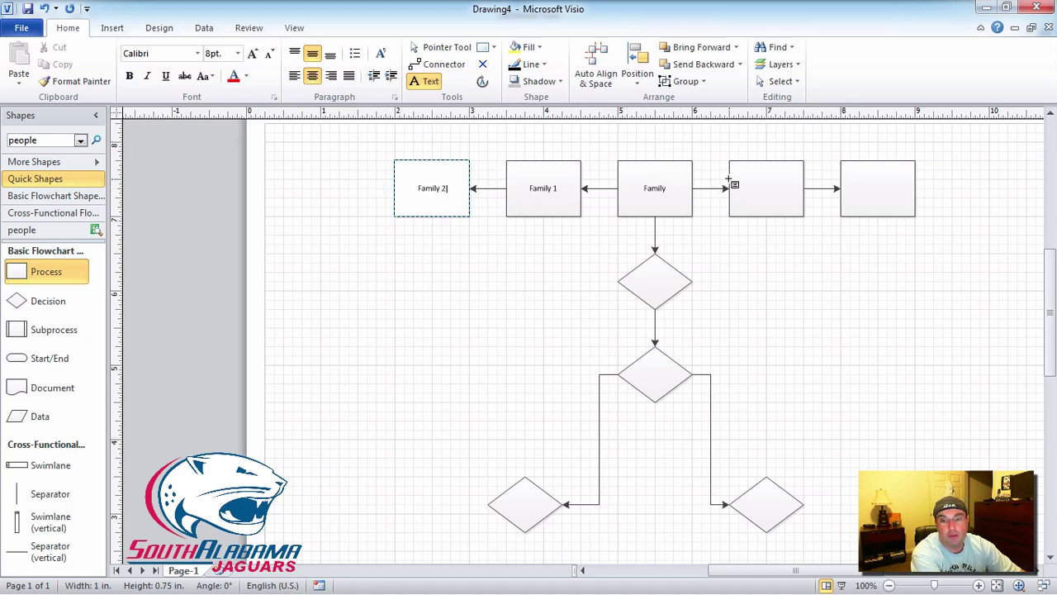
Label the two Process shapes right of the Family shape "Family 3" and "Family 4", going outward
click(767, 195)
text(Family )
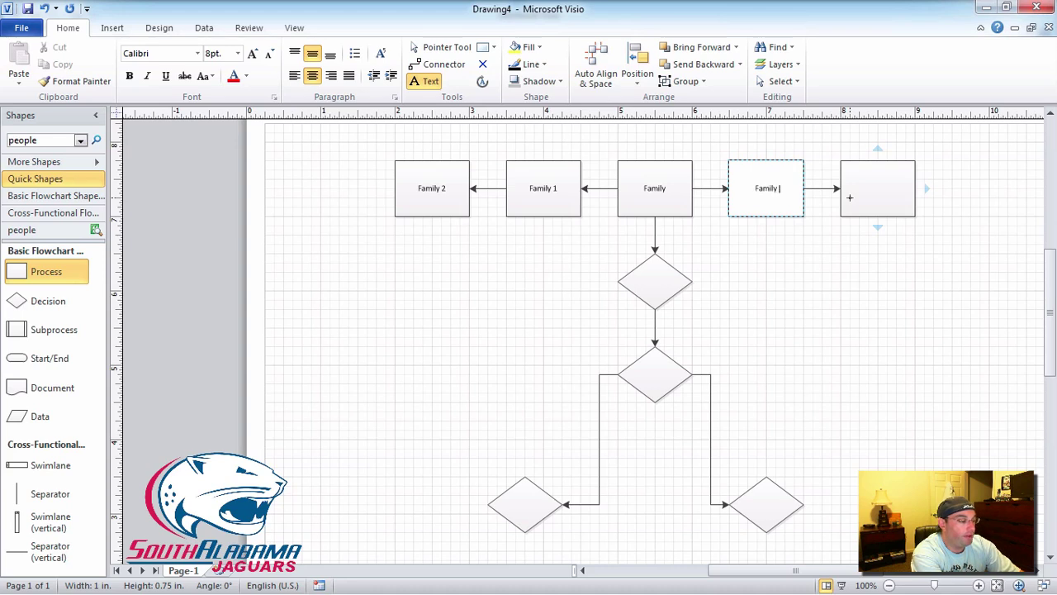
text(3)
click(879, 189)
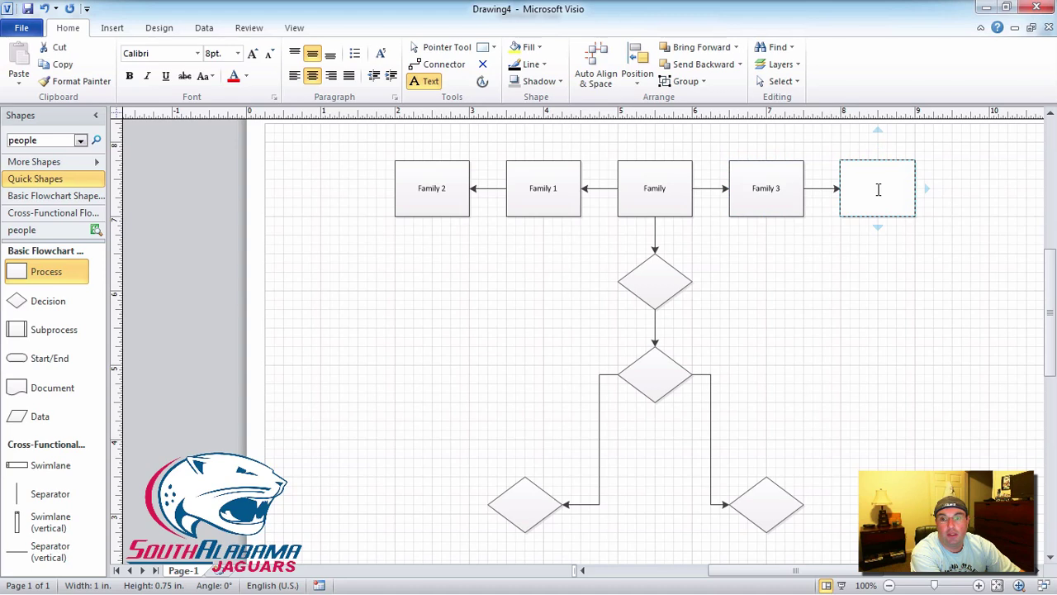
text(Fa)
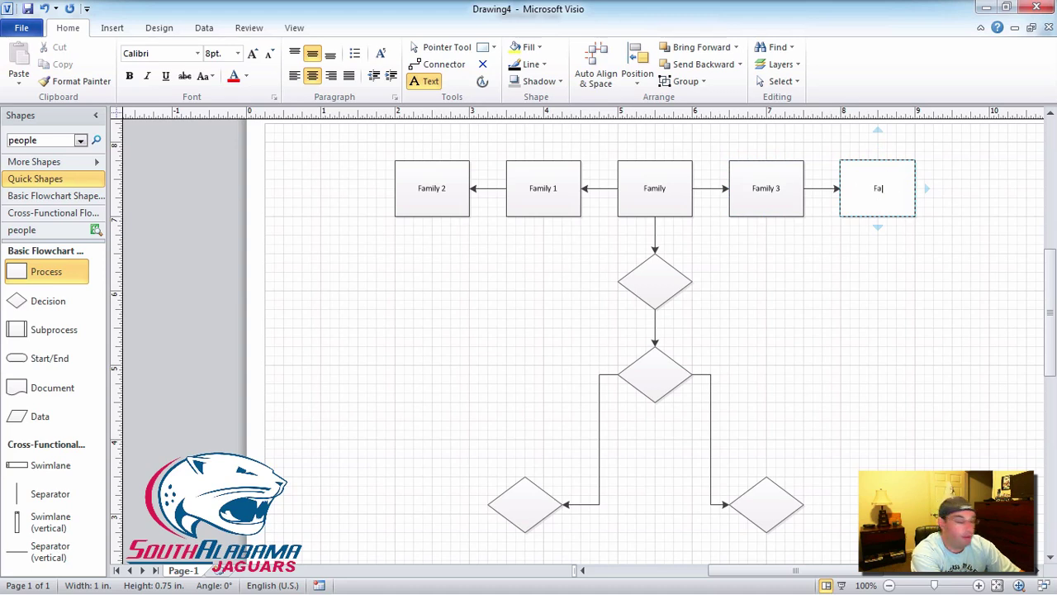
text(mily 4)
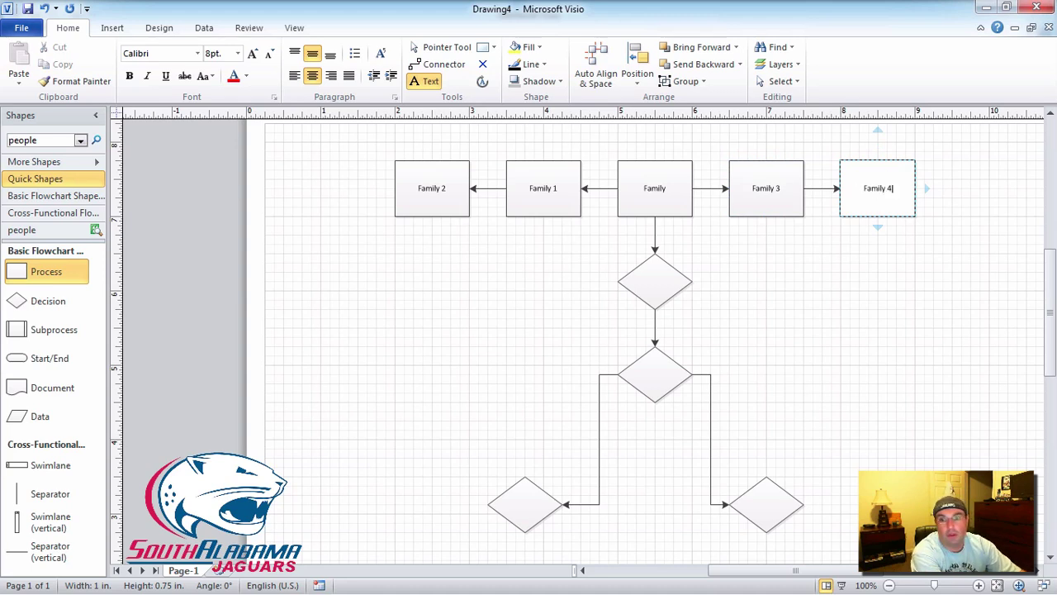
click(766, 251)
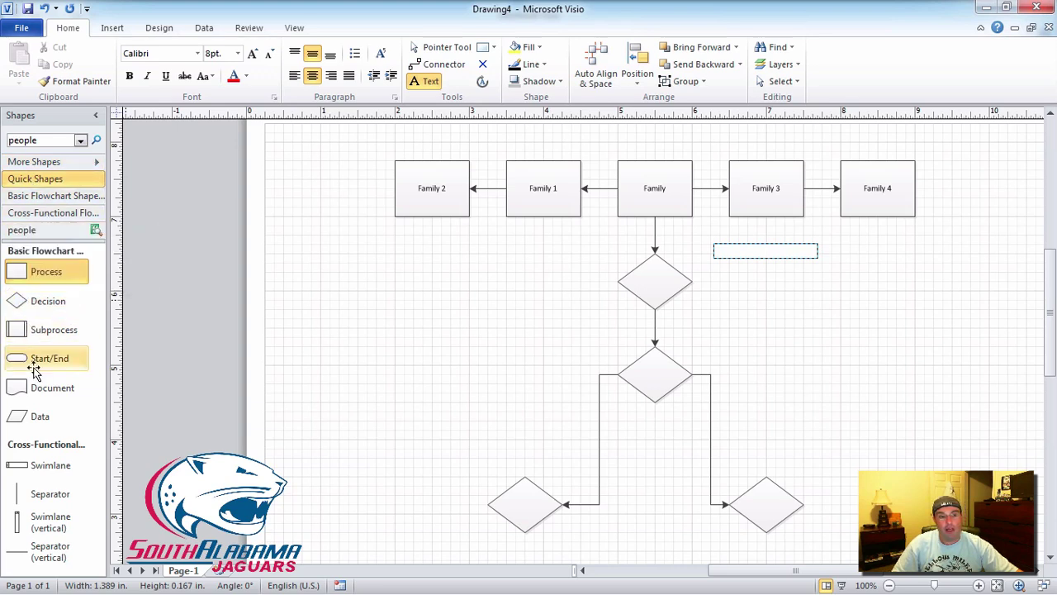
Place three Start/End shapes left of the Decision shapes: two side by side and one centred below them
drag(29, 358, 357, 286)
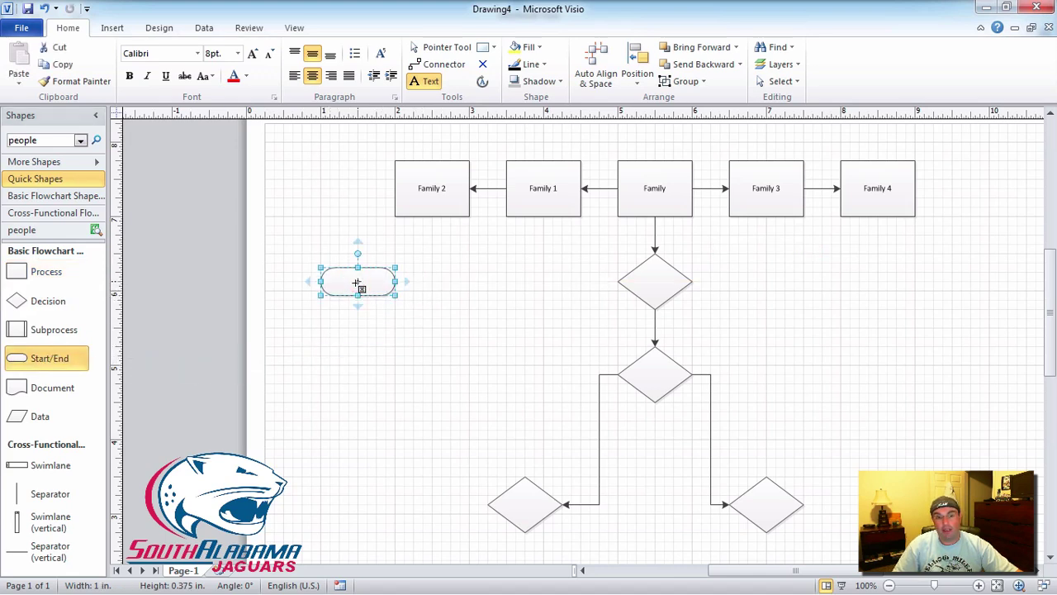
drag(19, 363, 507, 280)
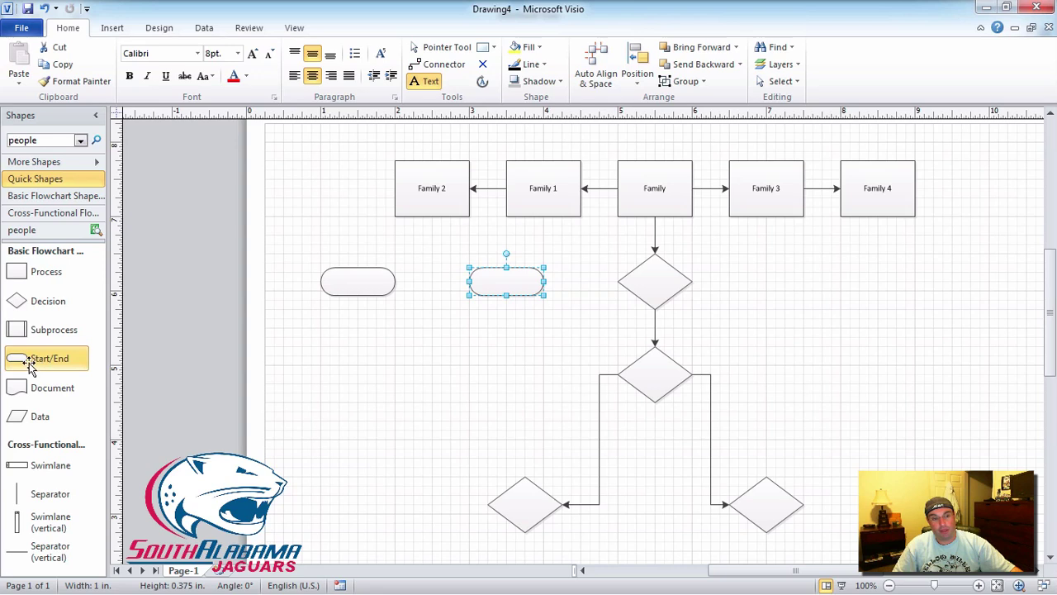
drag(18, 360, 436, 355)
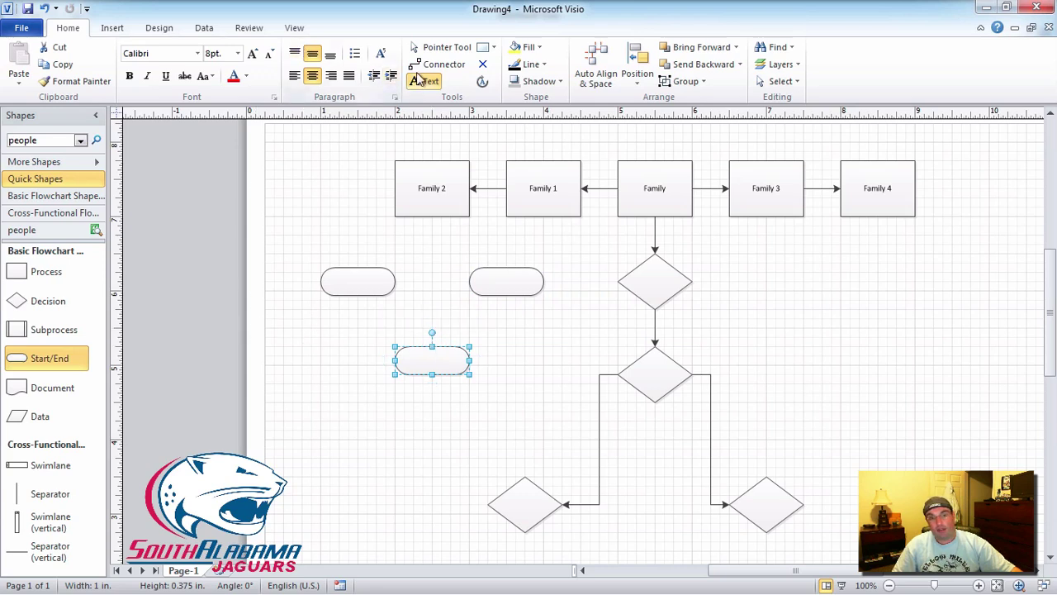
Connect the bottom of the upper-left Start/End shape to the left side of the lower one with a straight-line connector
click(436, 65)
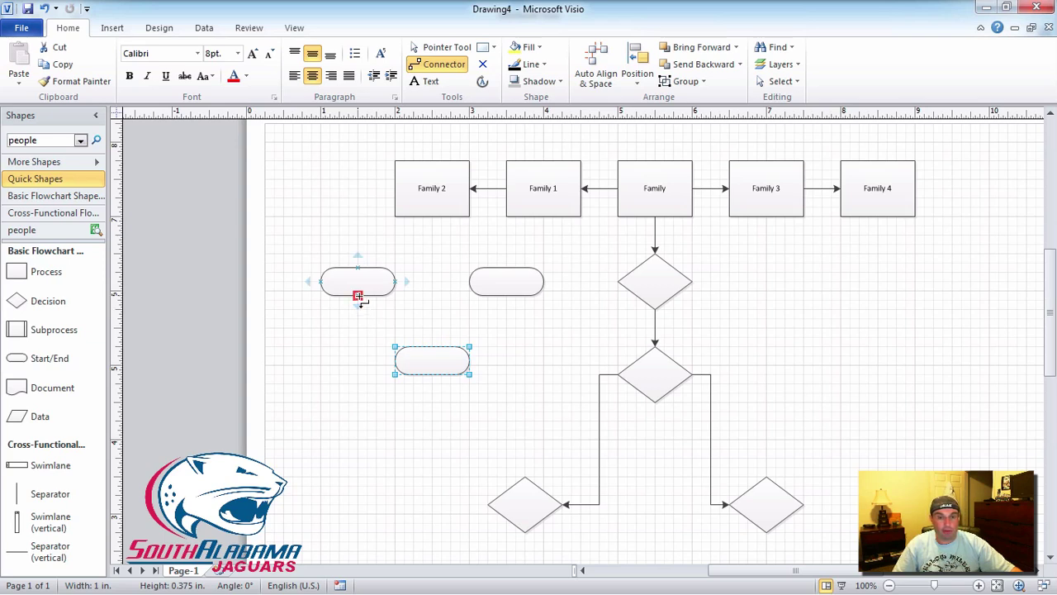
drag(357, 294, 392, 363)
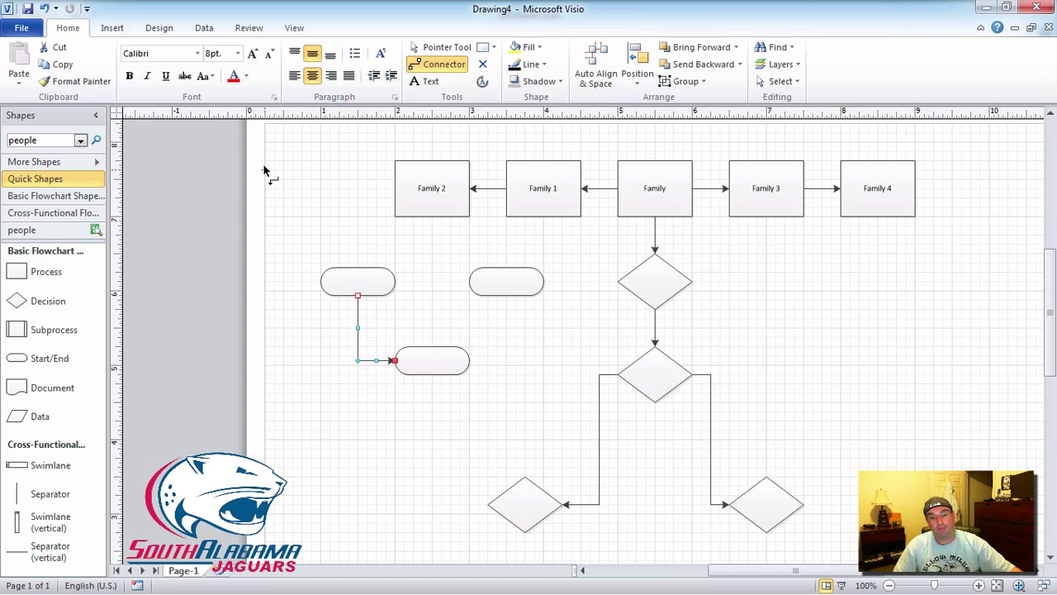
click(160, 28)
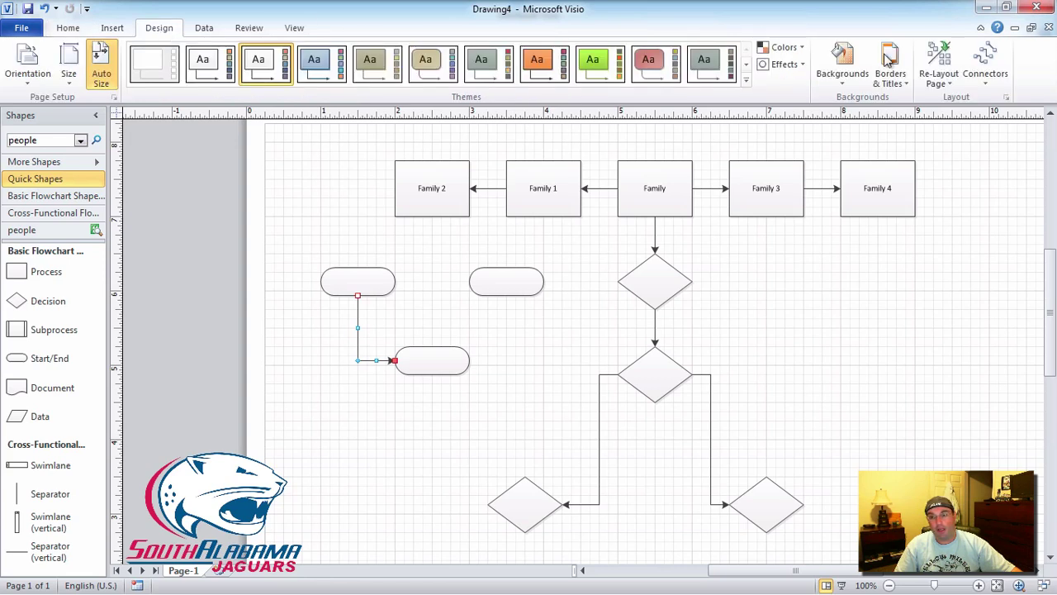
click(979, 68)
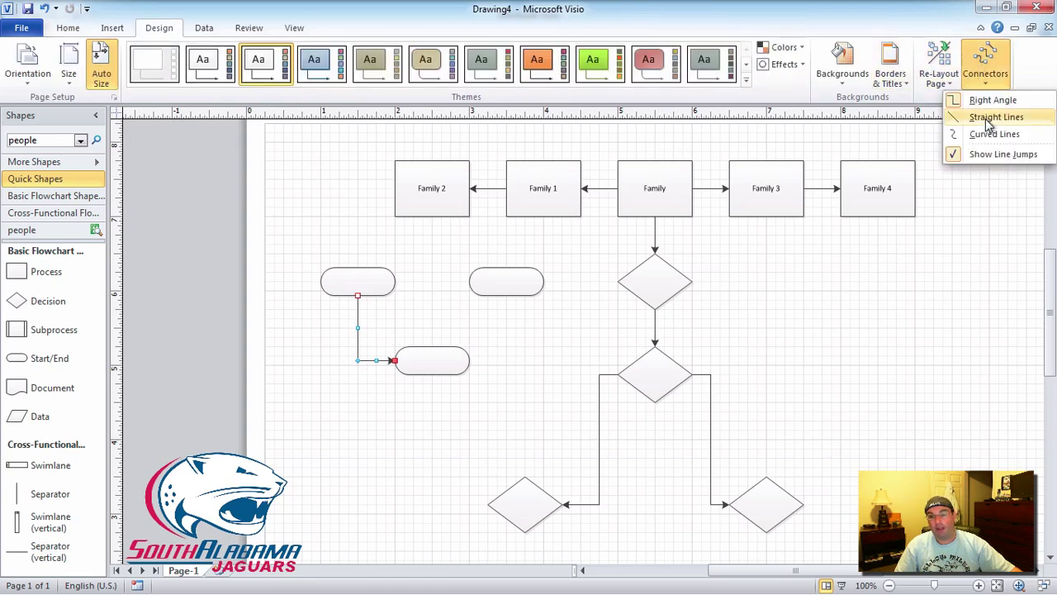
click(988, 121)
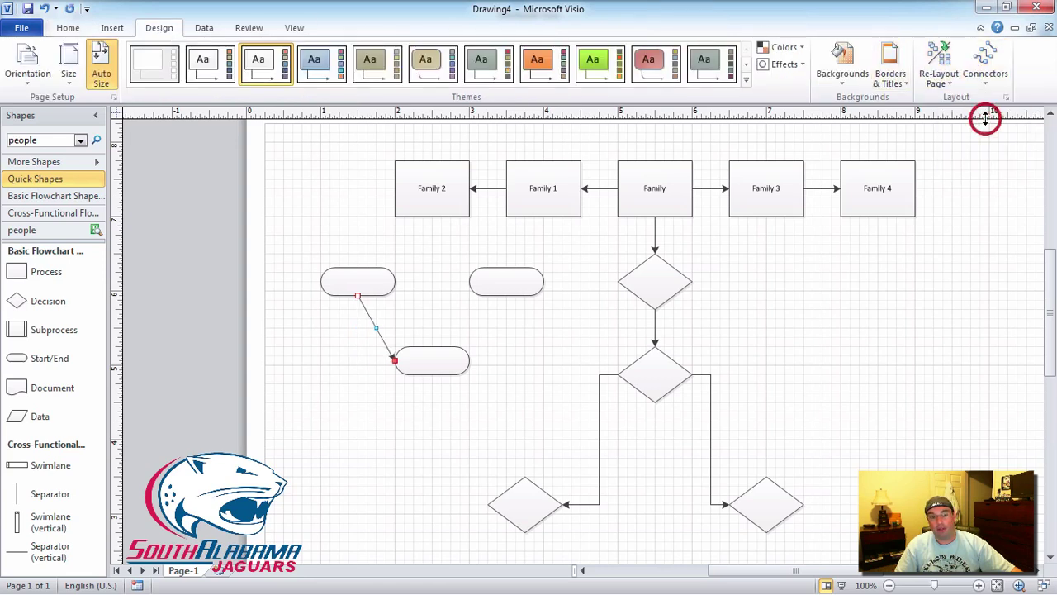
Try the Curved Lines and Right Angle styles on the new connector and return it to Straight Lines
click(979, 61)
click(989, 133)
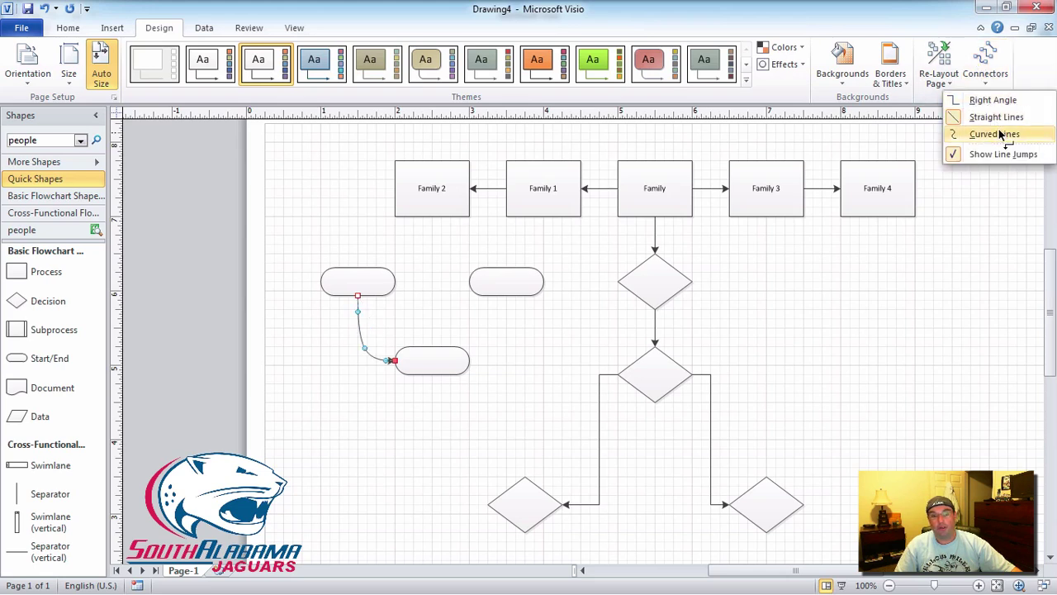
click(984, 65)
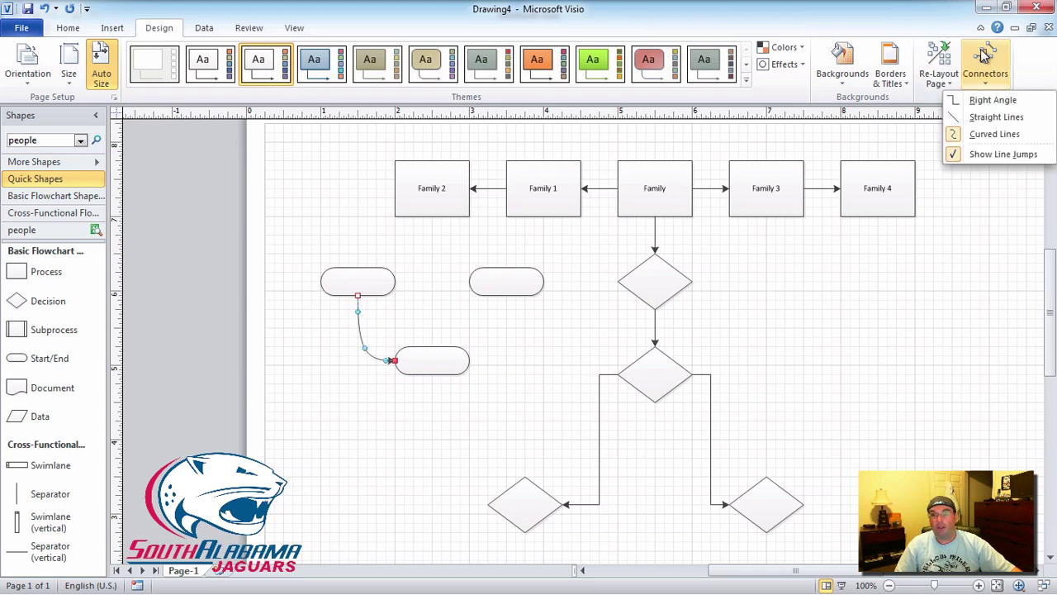
click(1004, 103)
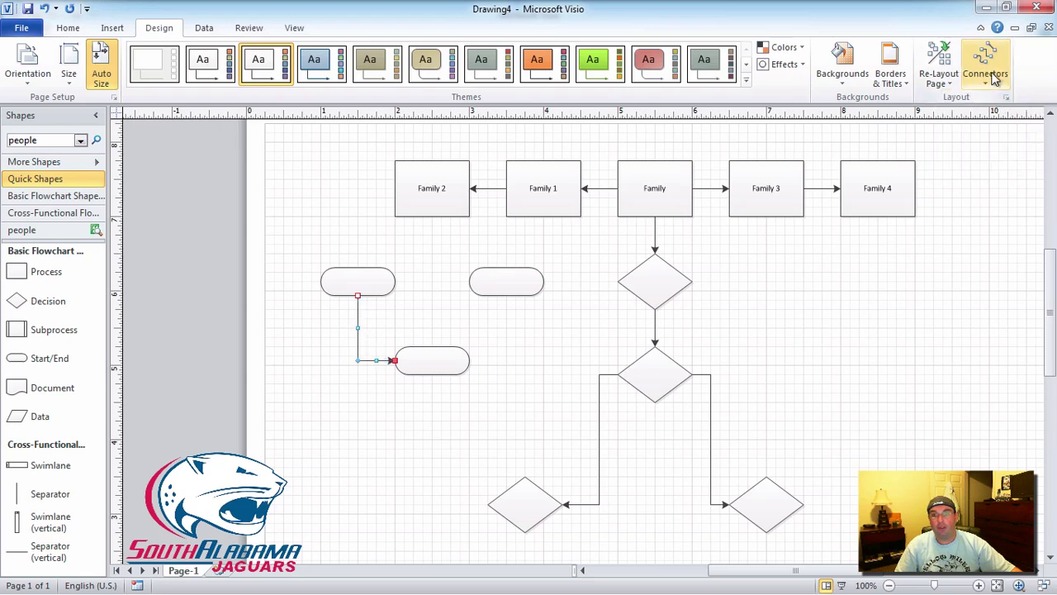
click(994, 73)
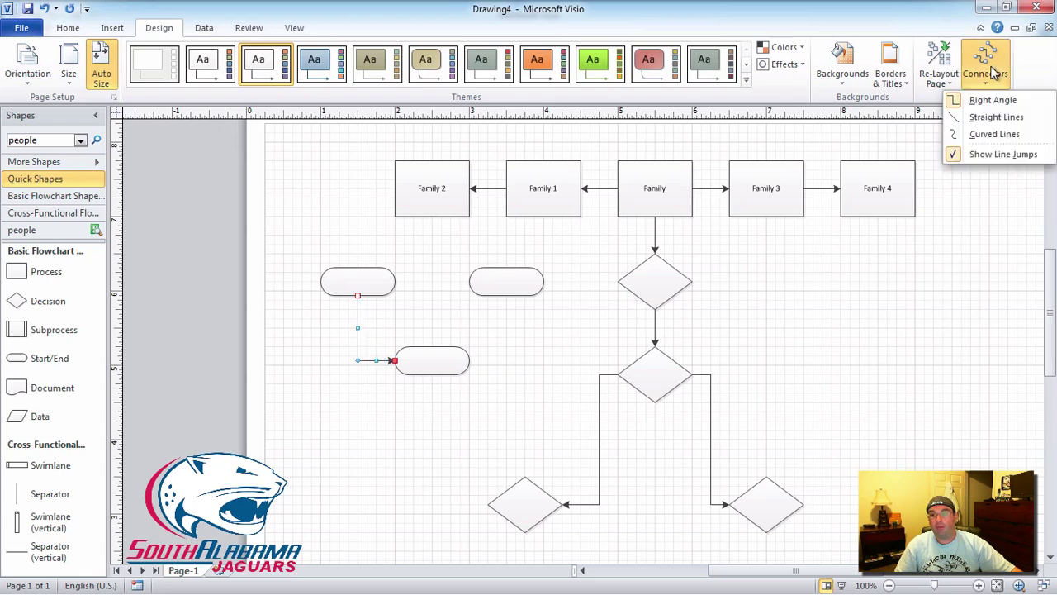
click(997, 118)
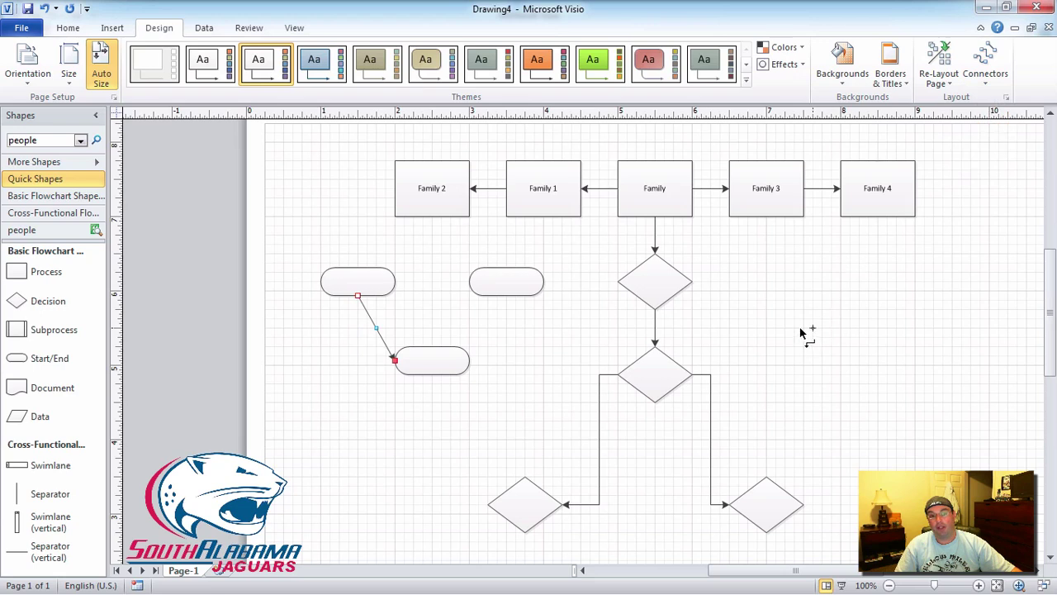
Connect the bottom of the upper-right Start/End shape to the right side of the lower one with a straight-line connector
drag(506, 295, 469, 359)
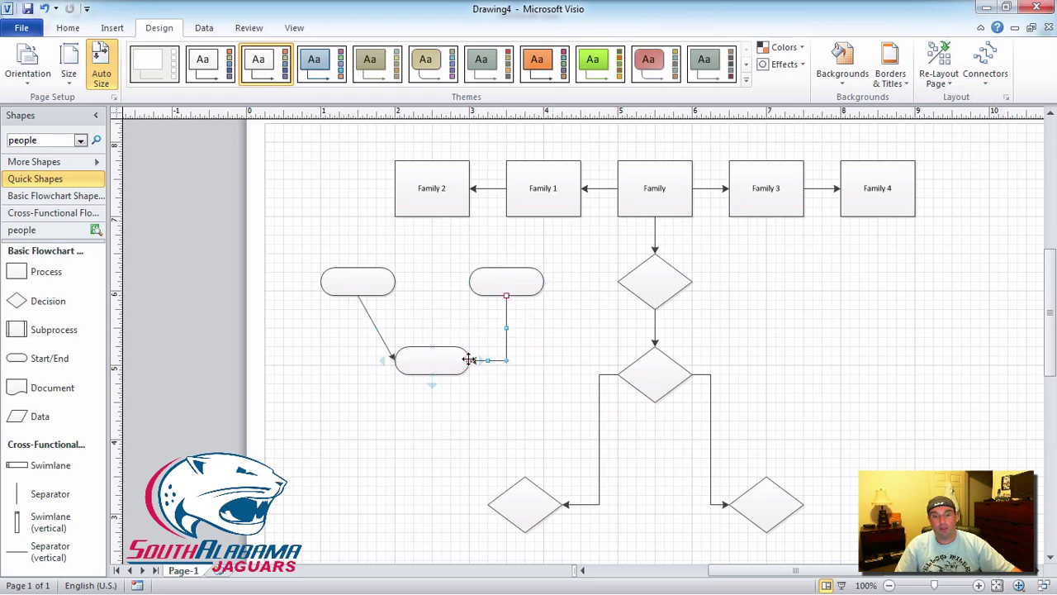
click(987, 70)
click(995, 118)
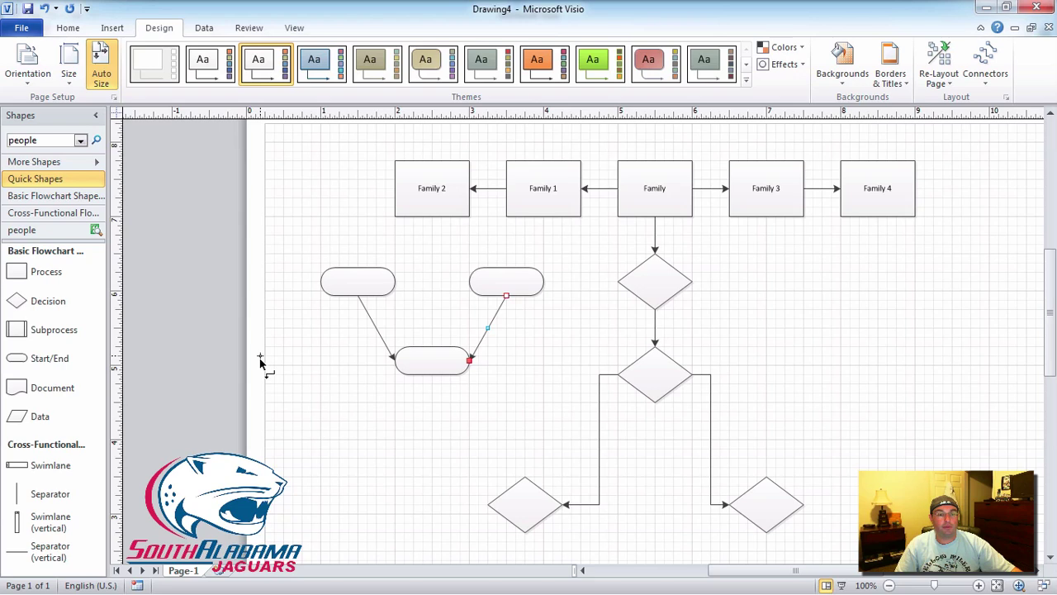
click(69, 28)
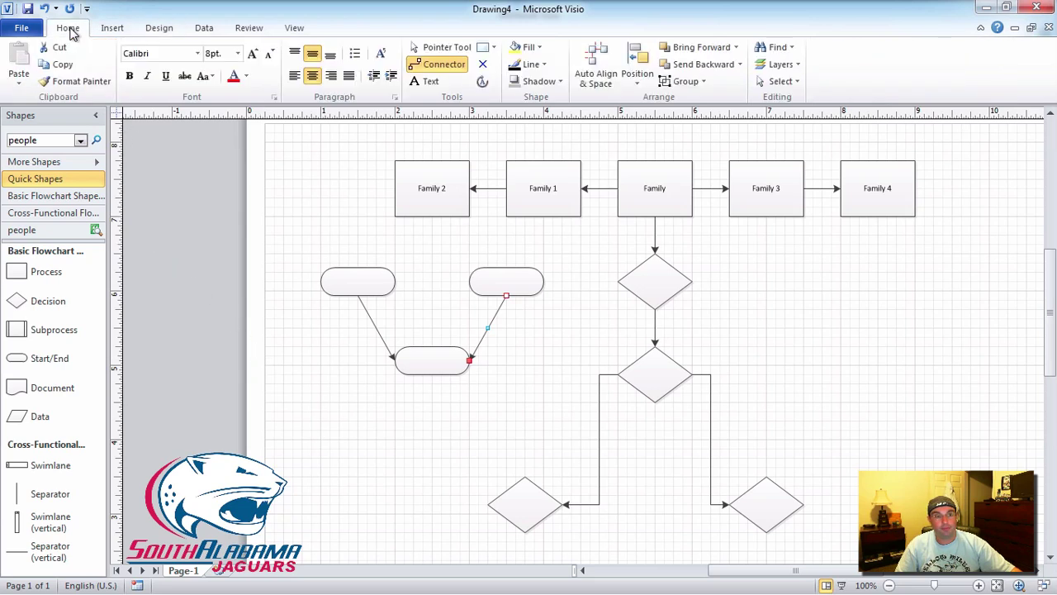
click(422, 49)
click(347, 395)
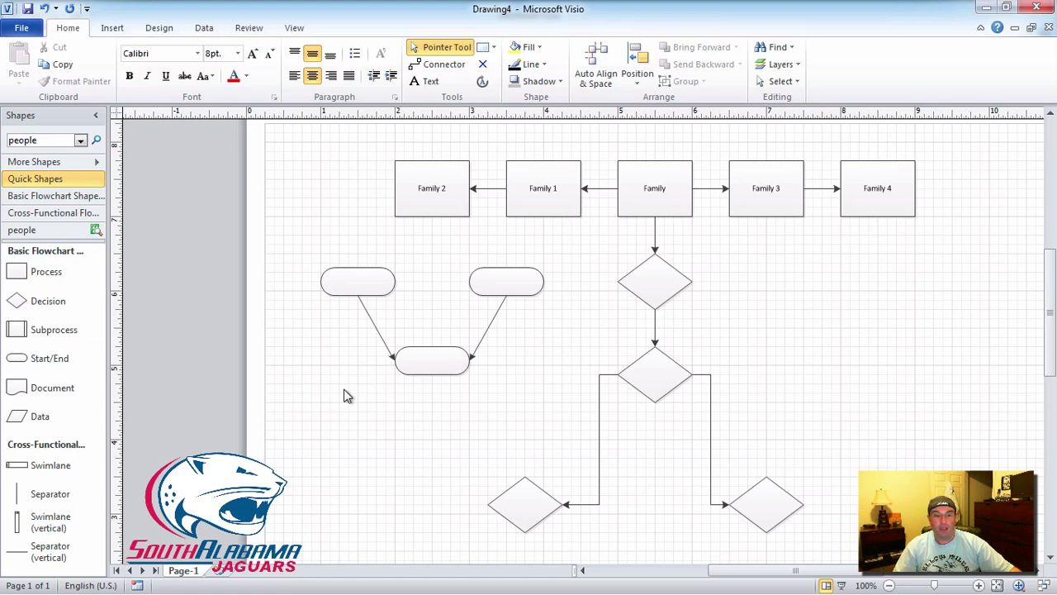
Insert a container with a solid orange vertical heading bar and move it over the three Start/End shapes
scroll(345, 396, down, 2)
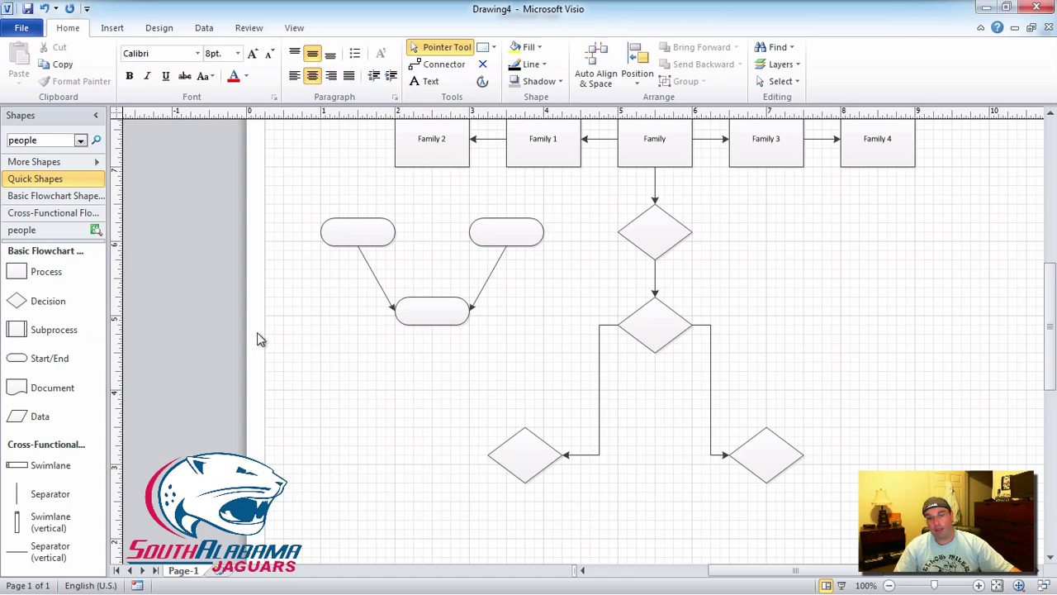
click(112, 29)
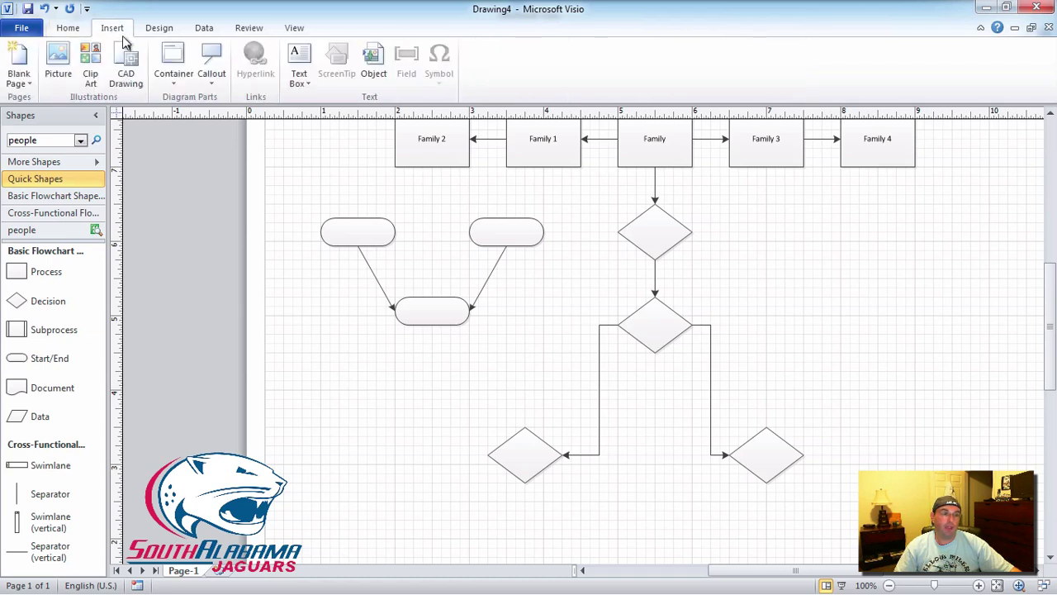
click(173, 65)
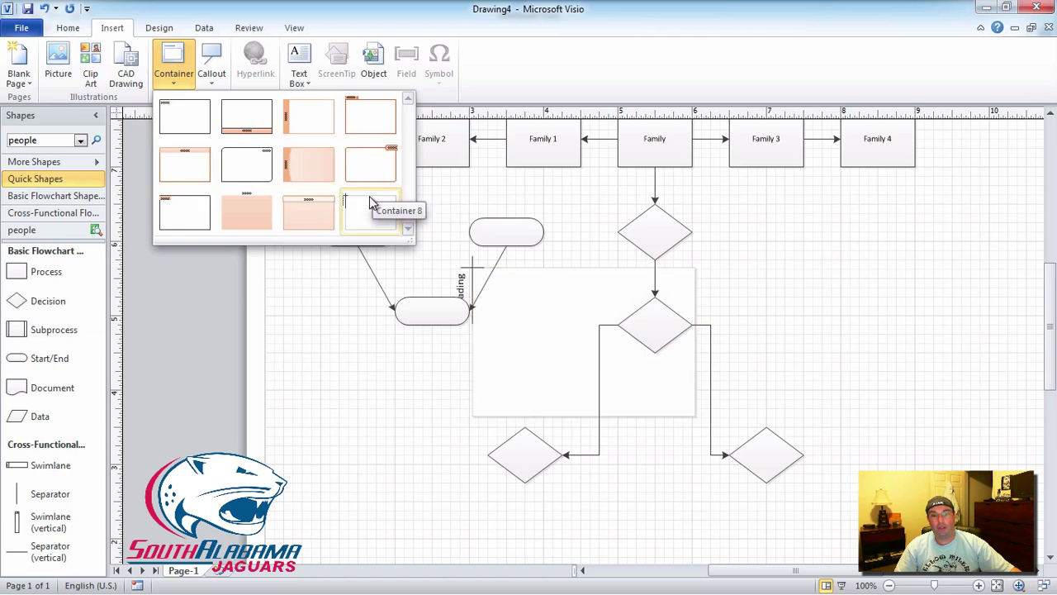
click(300, 124)
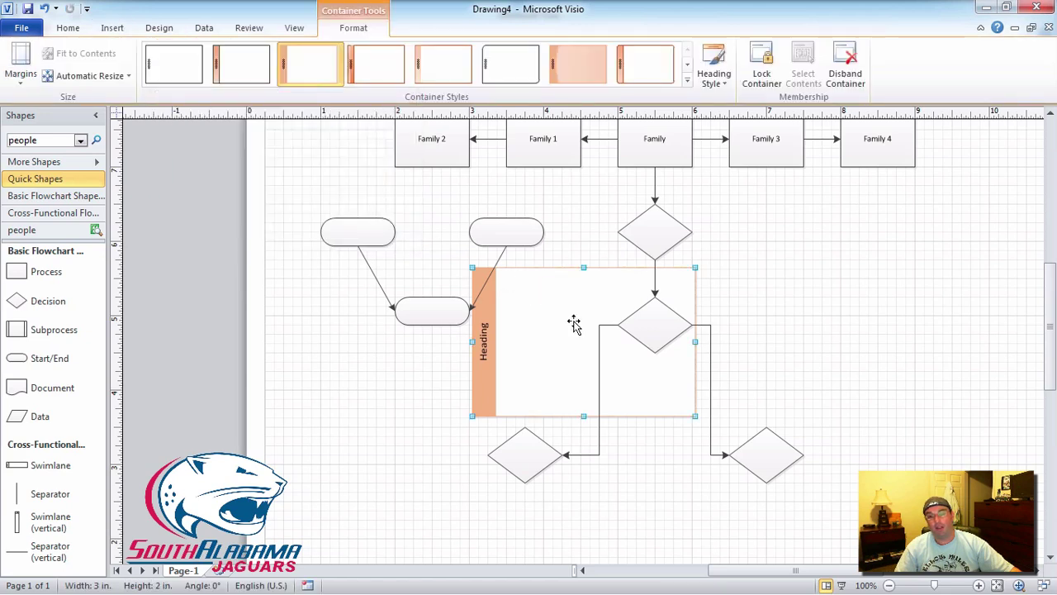
drag(574, 322, 415, 253)
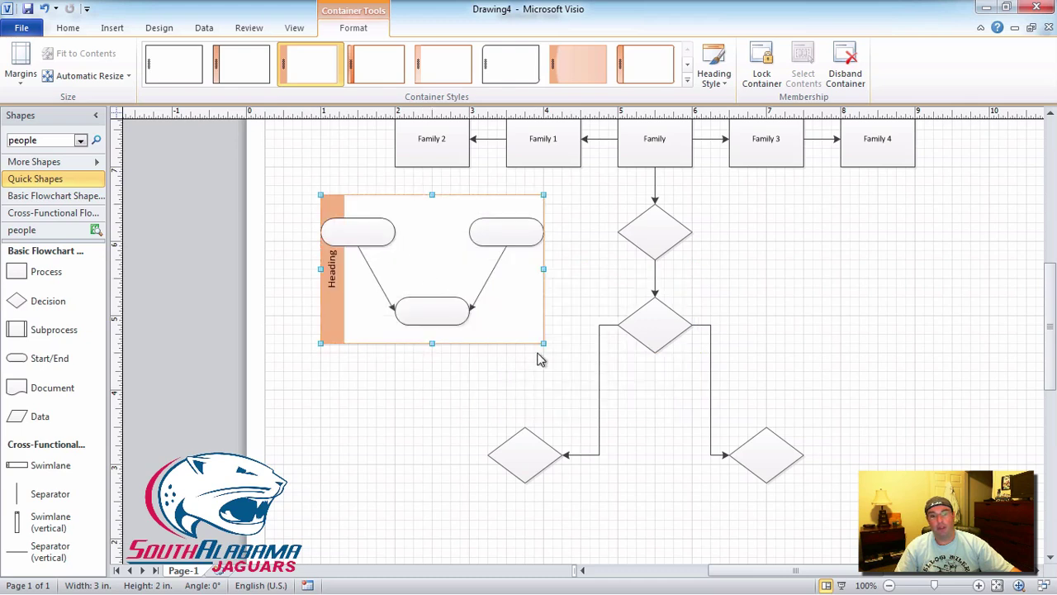
Enlarge the container to about 3.625 in wide by 4.125 in high and shift it slightly left and up around the Start/End shapes
drag(541, 340, 503, 375)
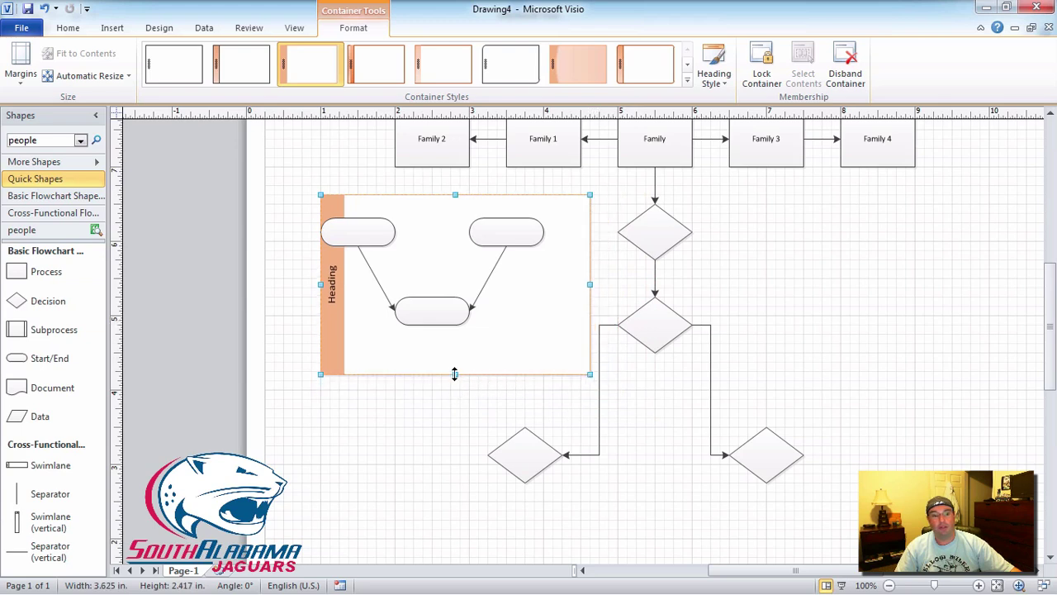
drag(458, 399, 460, 497)
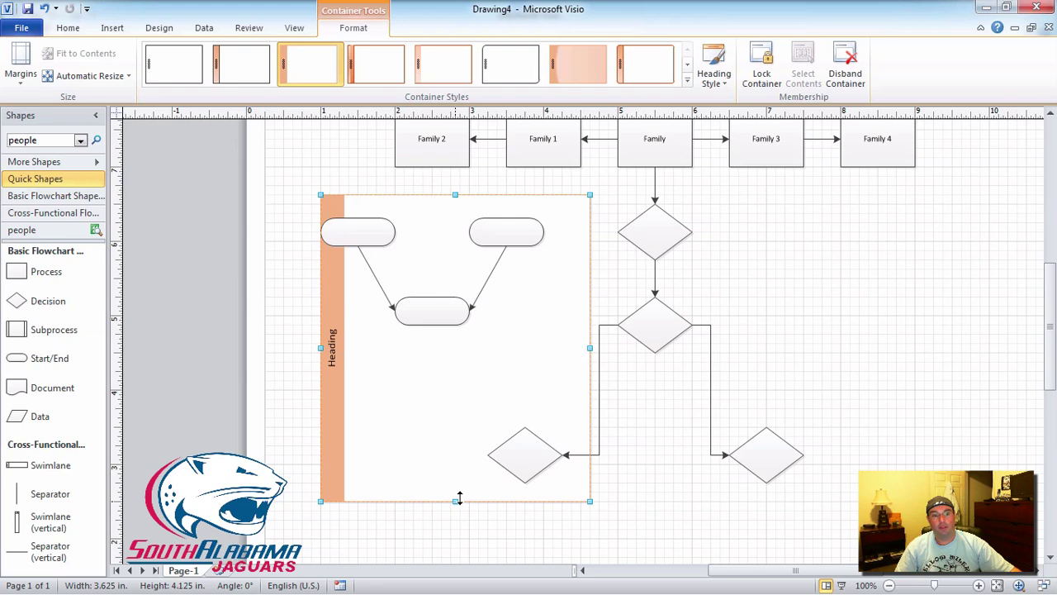
drag(427, 427, 416, 425)
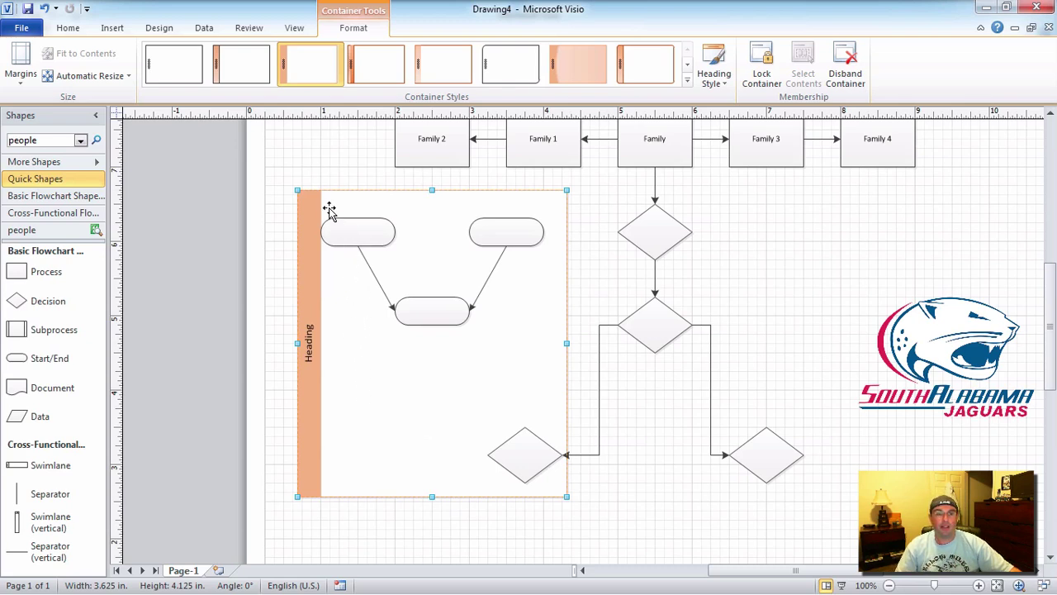
click(68, 28)
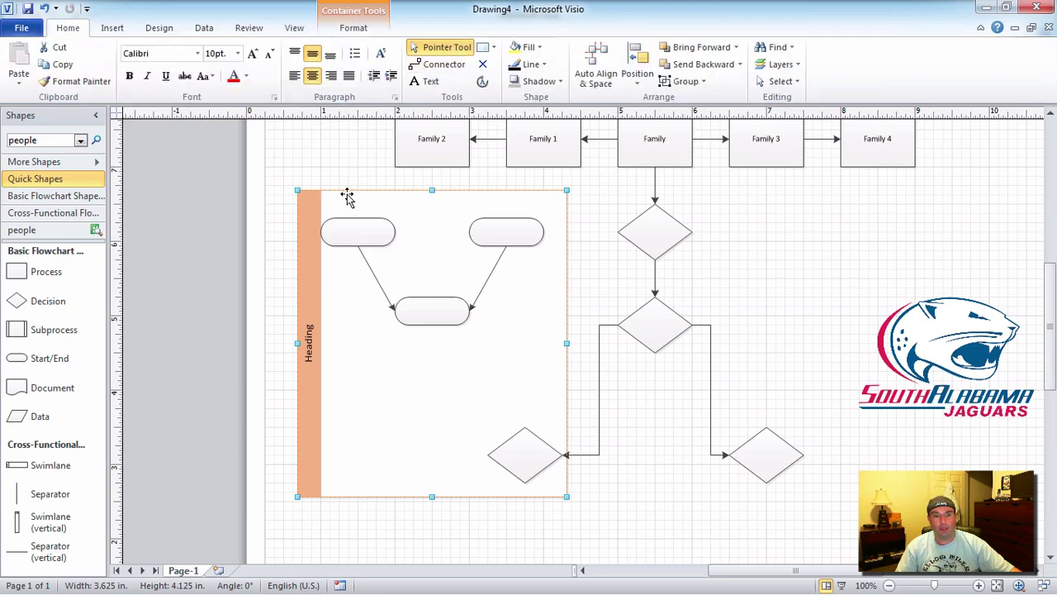
mouse_move(341, 205)
mouse_down()
mouse_move(368, 262)
mouse_move(479, 289)
mouse_move(331, 220)
mouse_move(335, 202)
mouse_up()
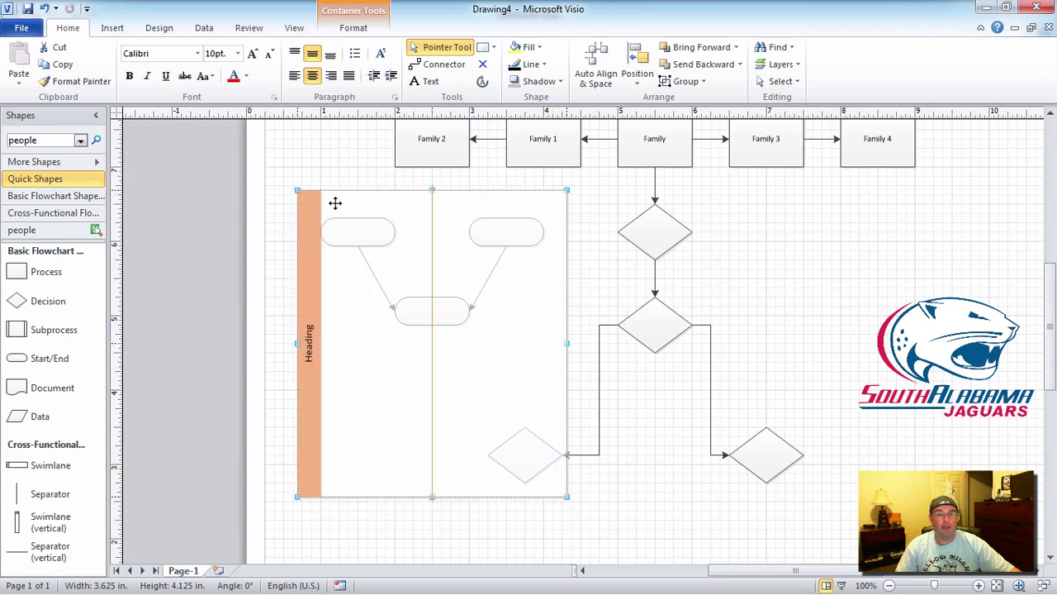
click(267, 223)
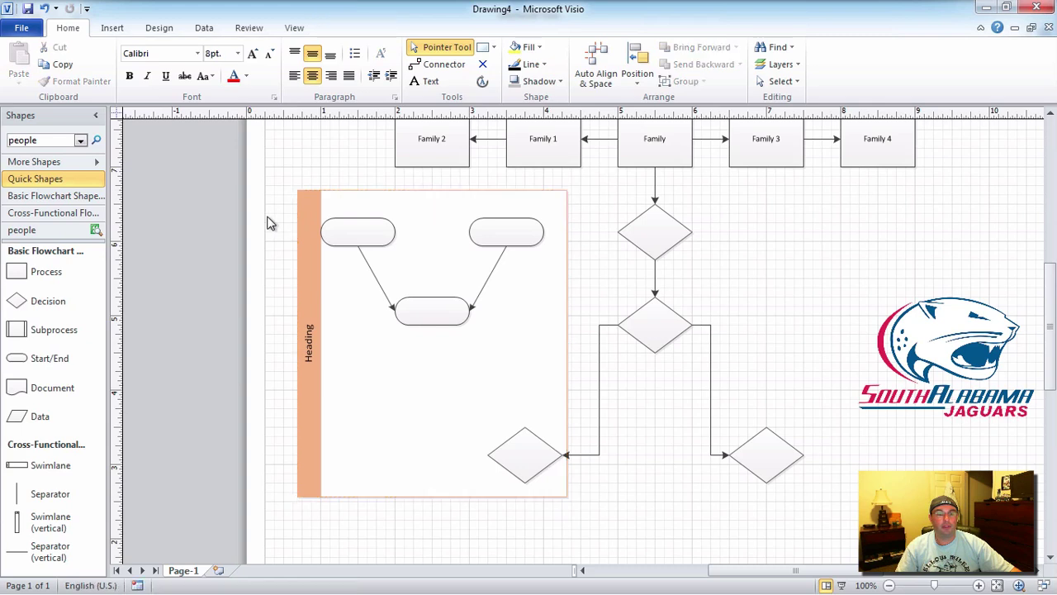
Try to select the Start/End shapes with their connectors and move them slightly down inside the container
drag(329, 209, 551, 330)
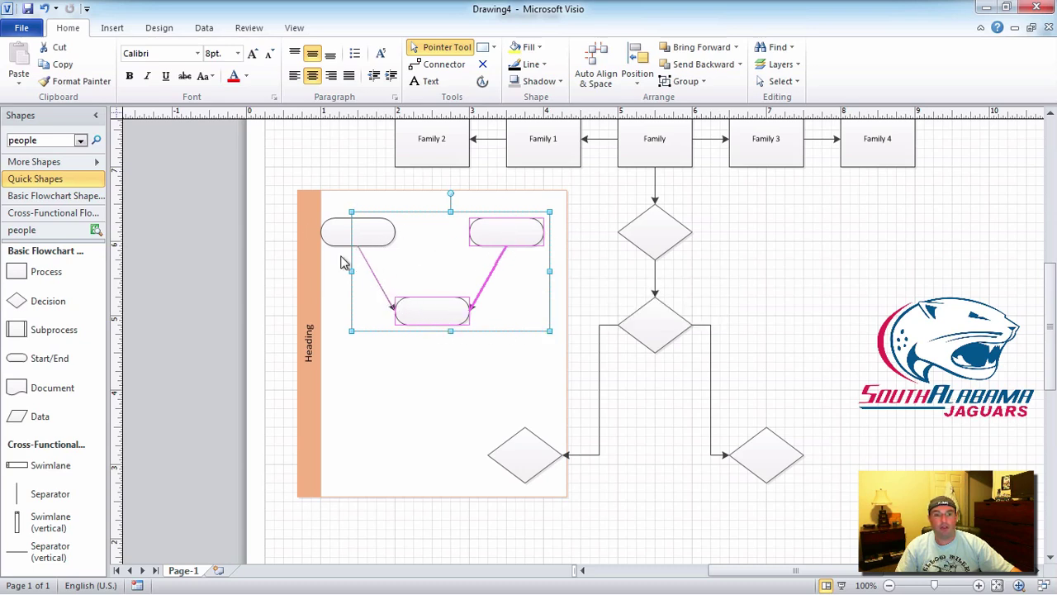
double_click(431, 320)
drag(426, 266, 320, 197)
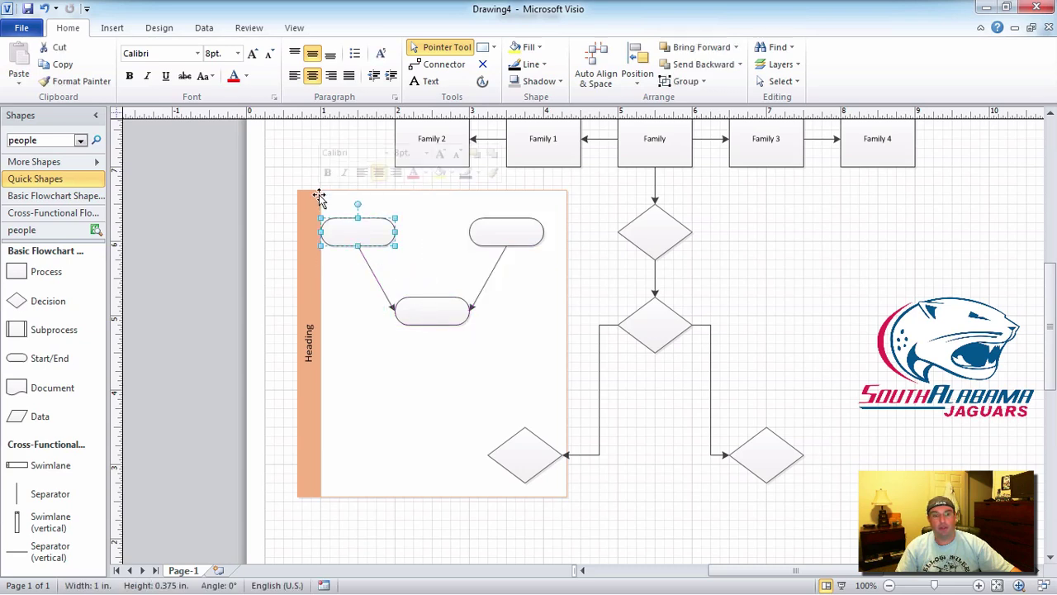
click(323, 203)
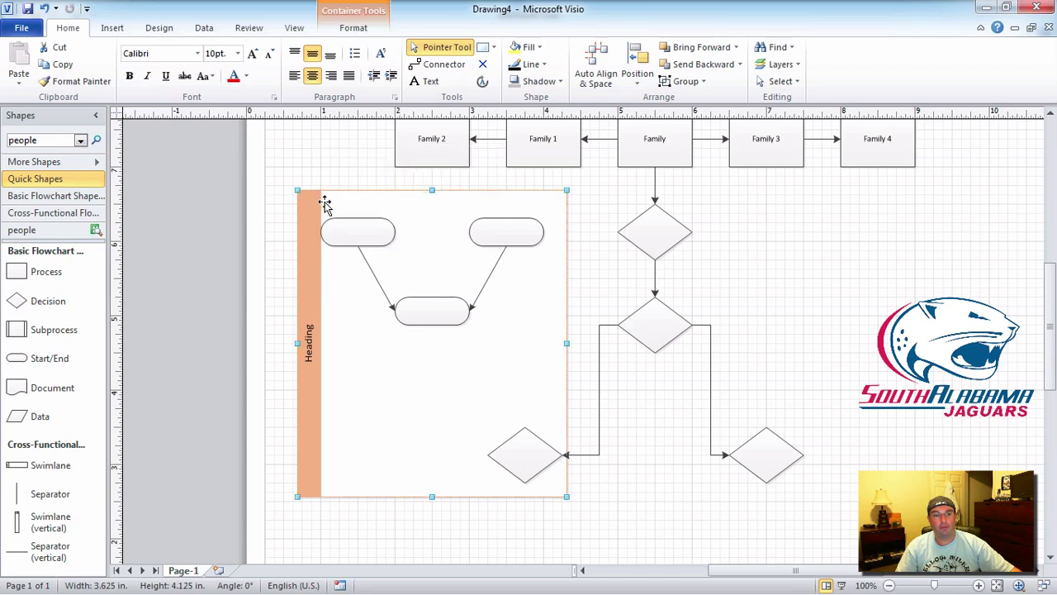
key(Escape)
drag(325, 203, 545, 344)
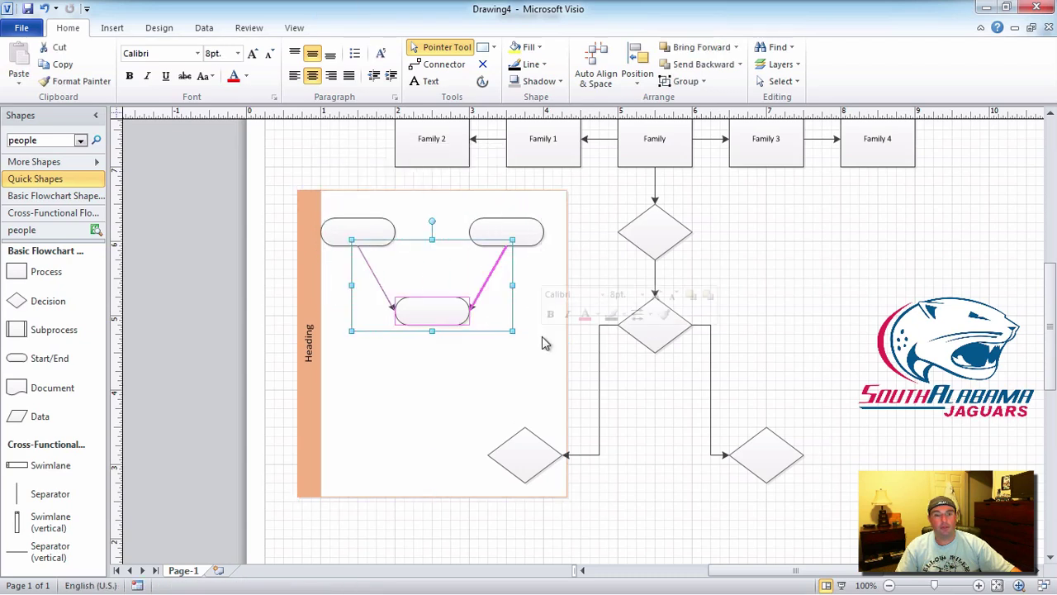
mouse_move(426, 316)
mouse_down()
mouse_move(425, 405)
mouse_move(421, 305)
mouse_move(426, 325)
mouse_up()
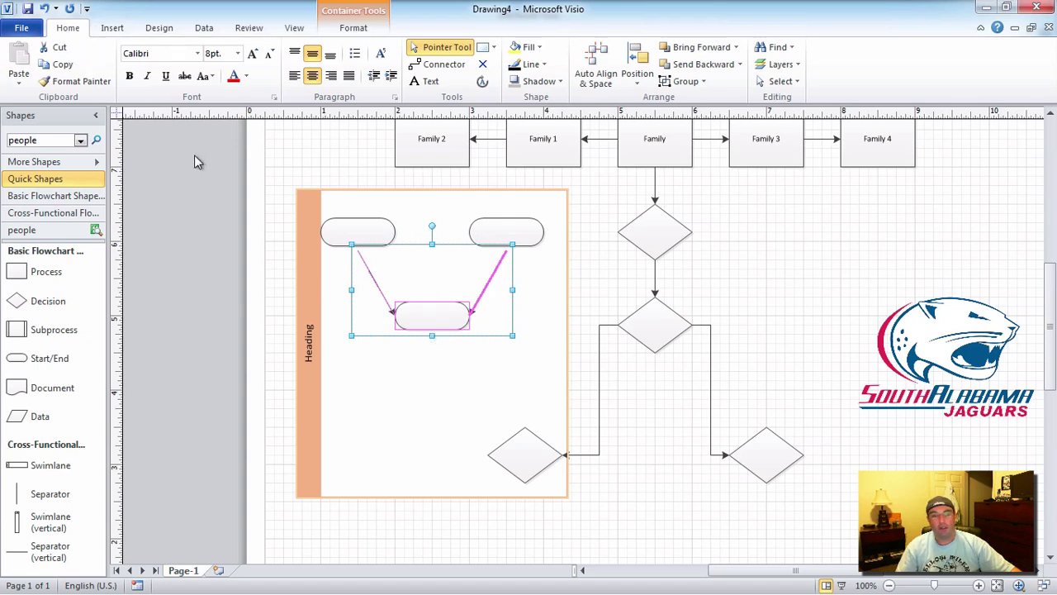
Undo the moves of the lower Start/End shape and its connectors, and clear the selection
click(45, 10)
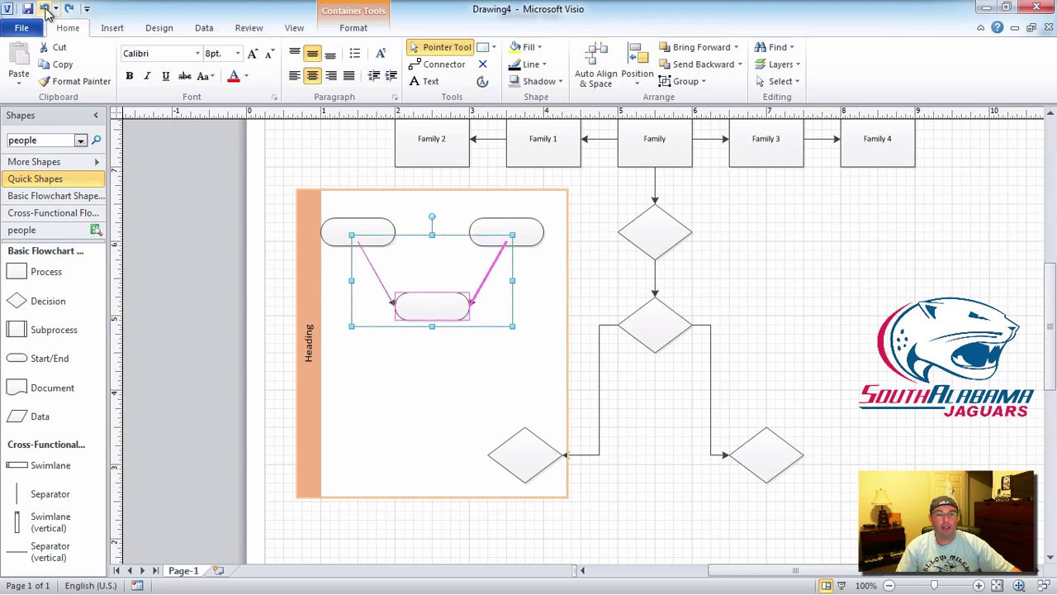
click(45, 10)
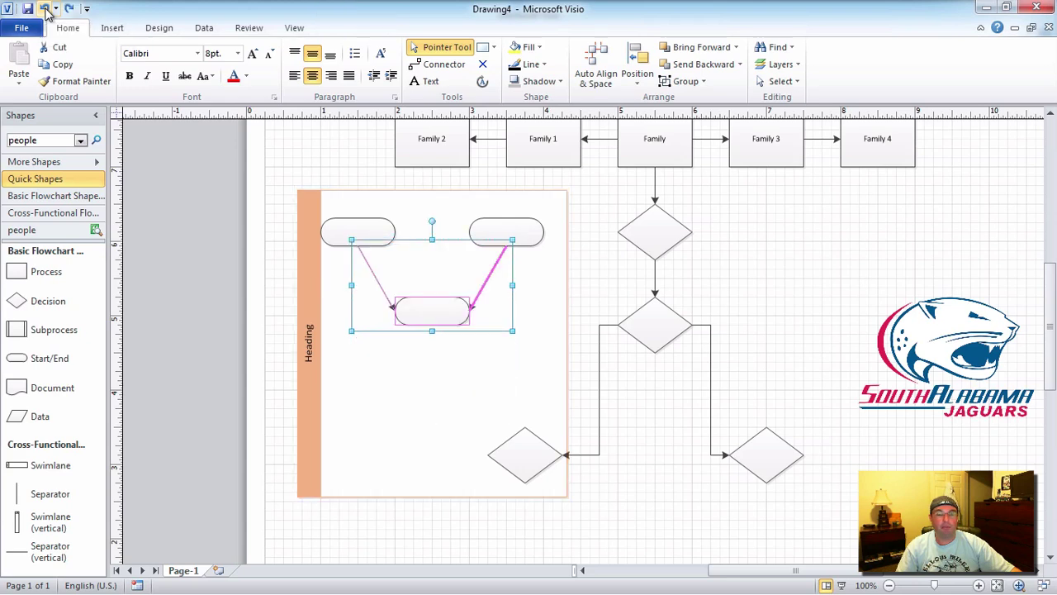
click(45, 10)
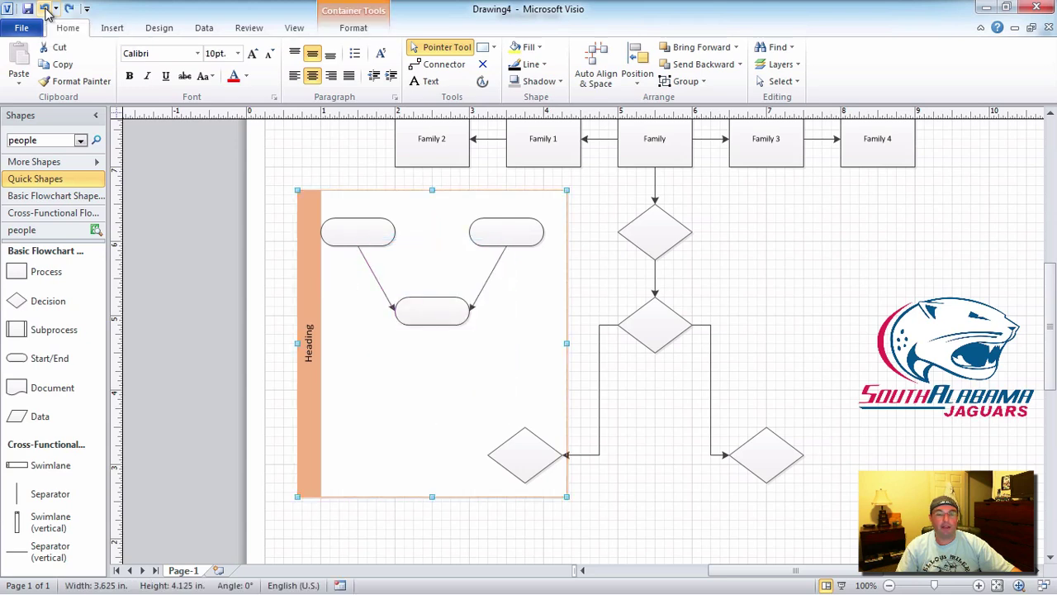
click(266, 316)
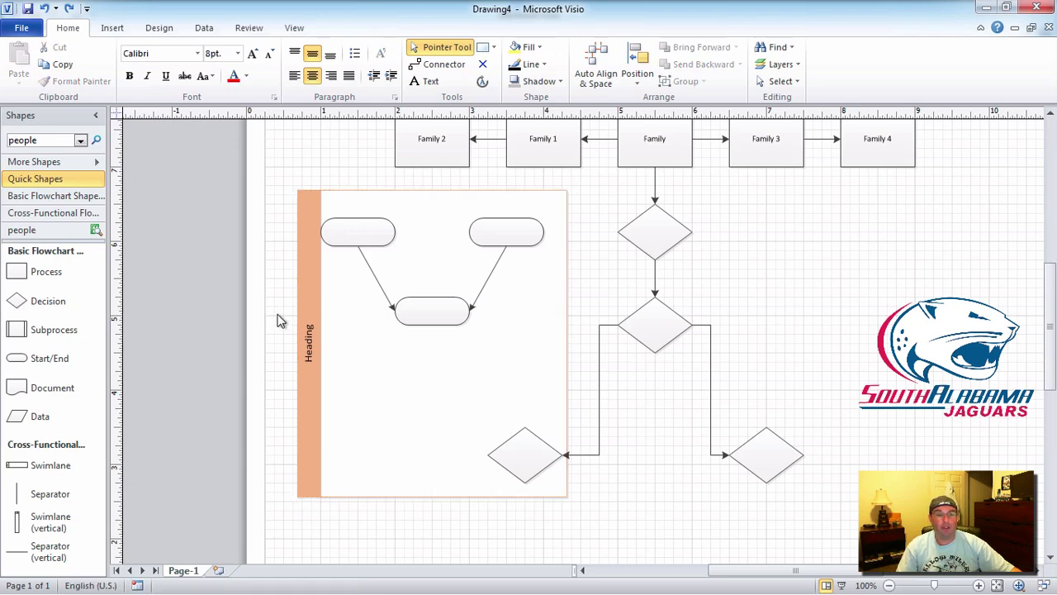
Replace the container's heading text with "Family – Westchester"
double_click(309, 353)
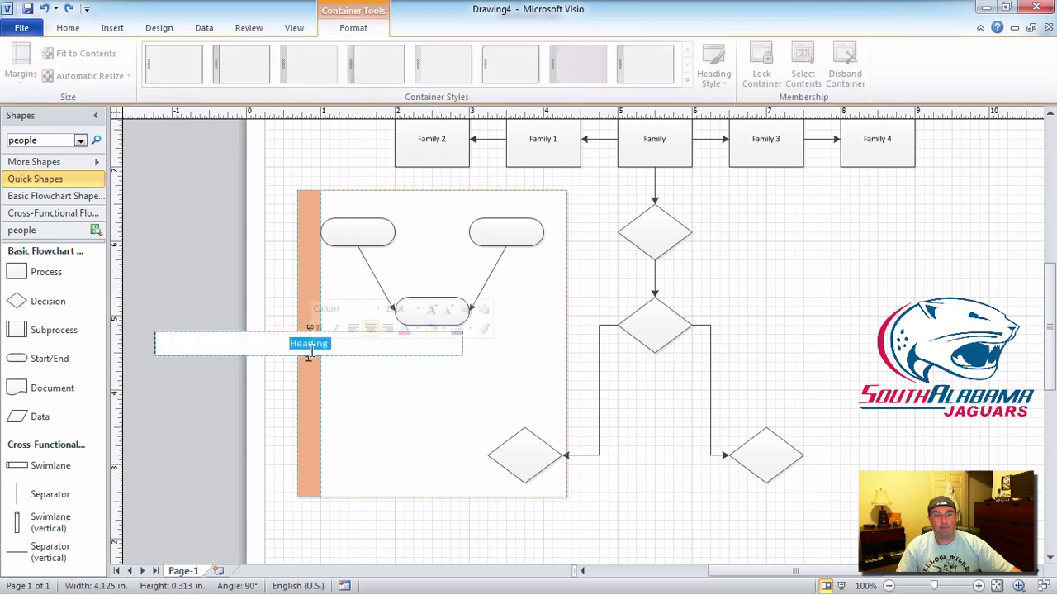
text(Family)
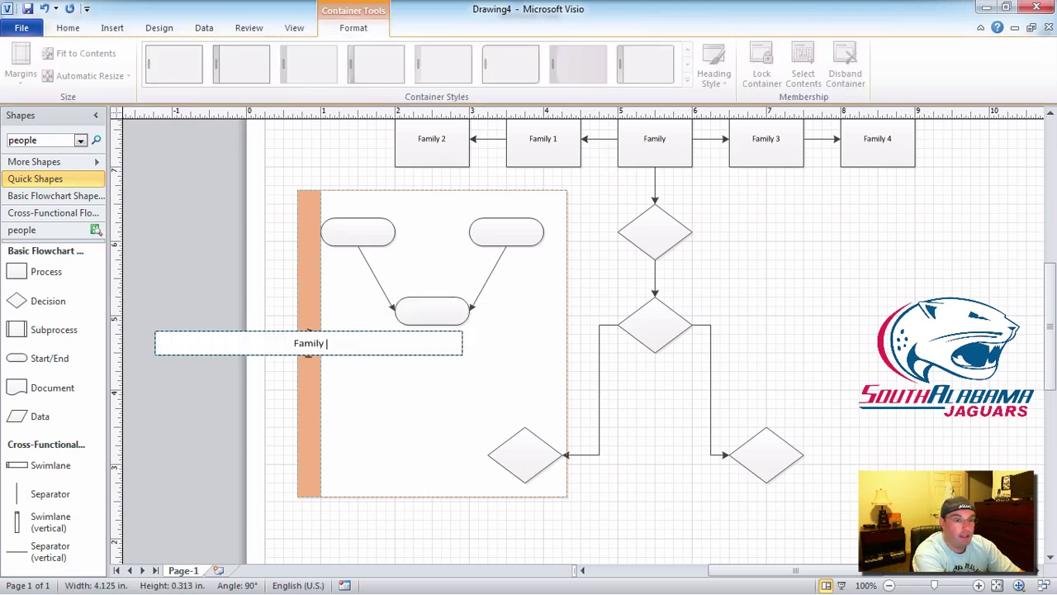
text( 2)
key(BackSpace)
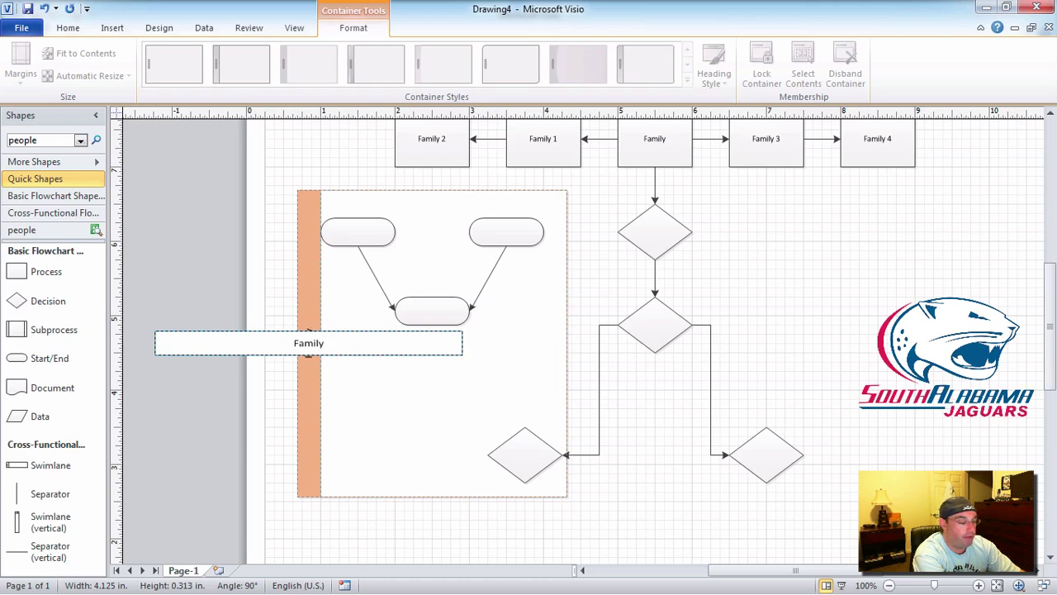
text(- We)
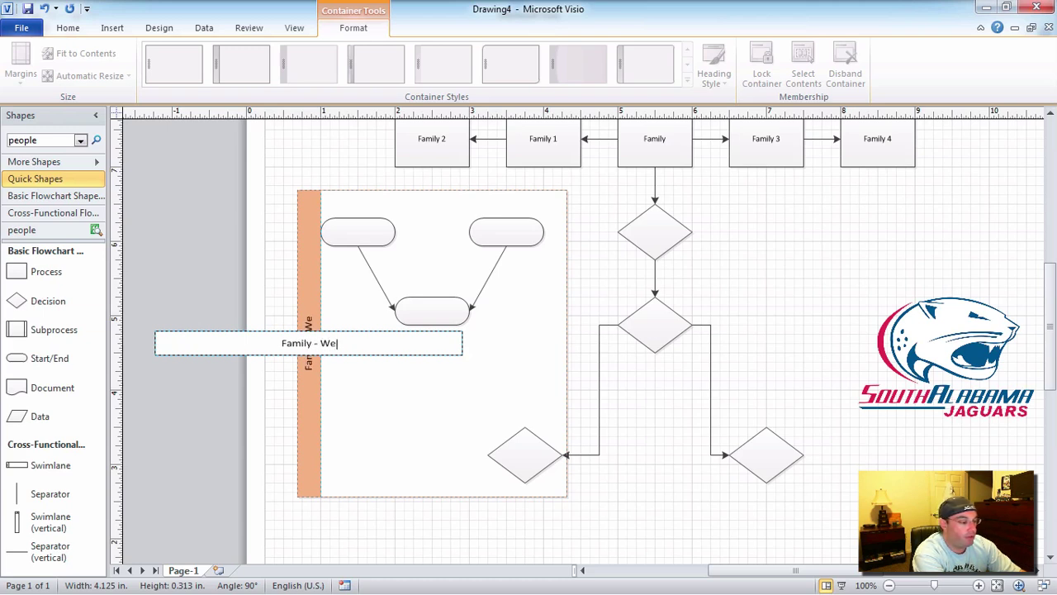
text(stchester)
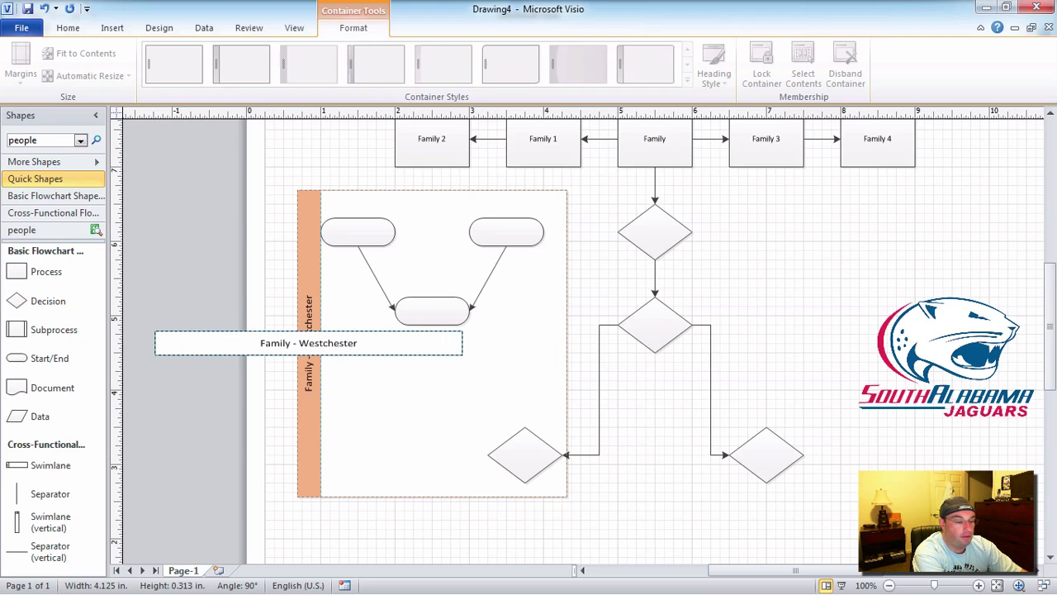
key(Return)
key(BackSpace)
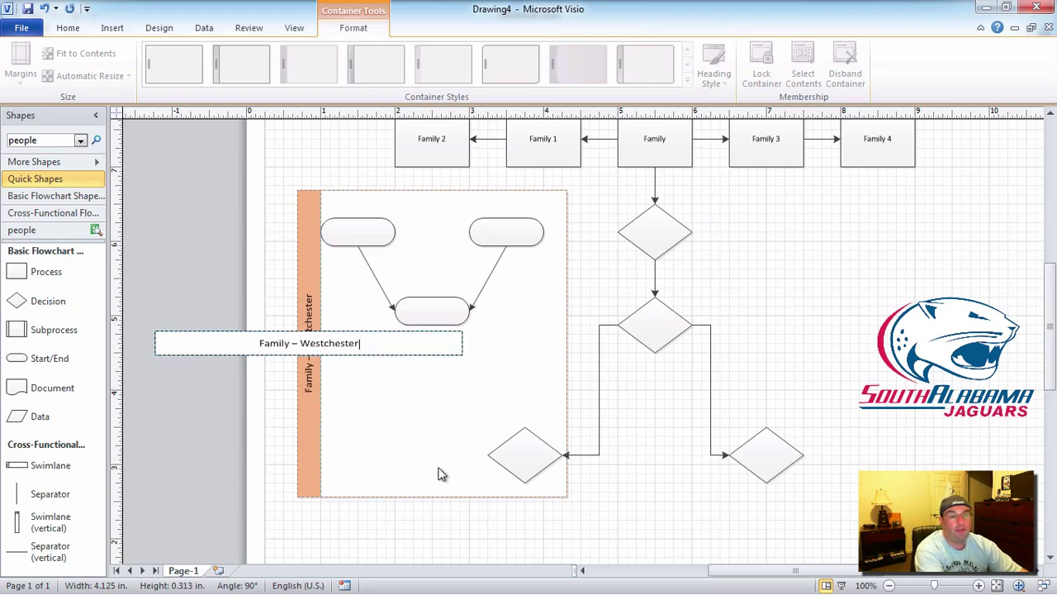
click(305, 456)
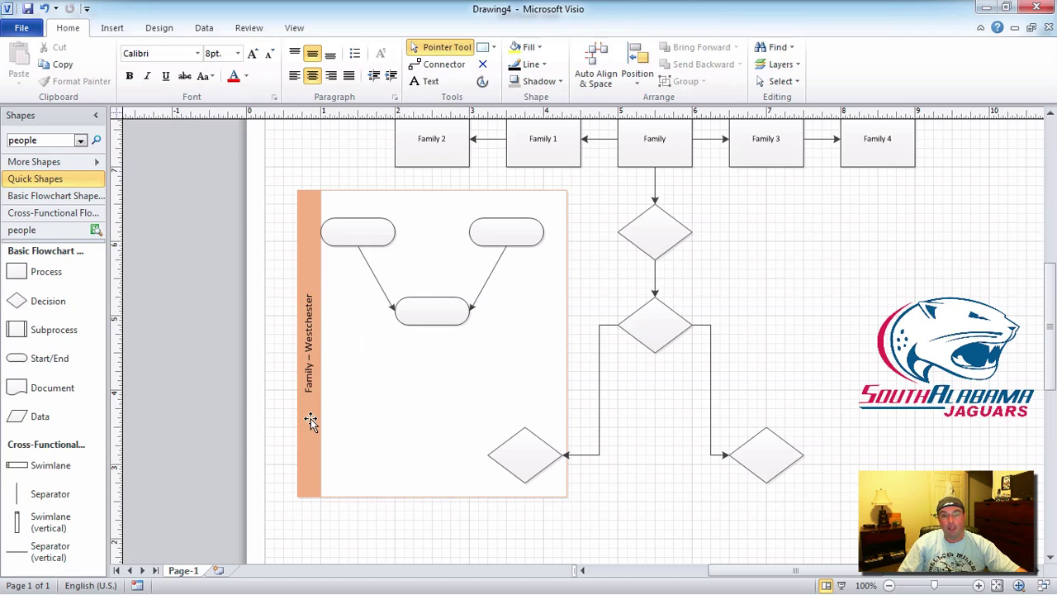
Place a Person.11 shape in the container below the upper-left Start/End shape and dismiss the backup notice so it is not shown again
scroll(391, 426, up, 1)
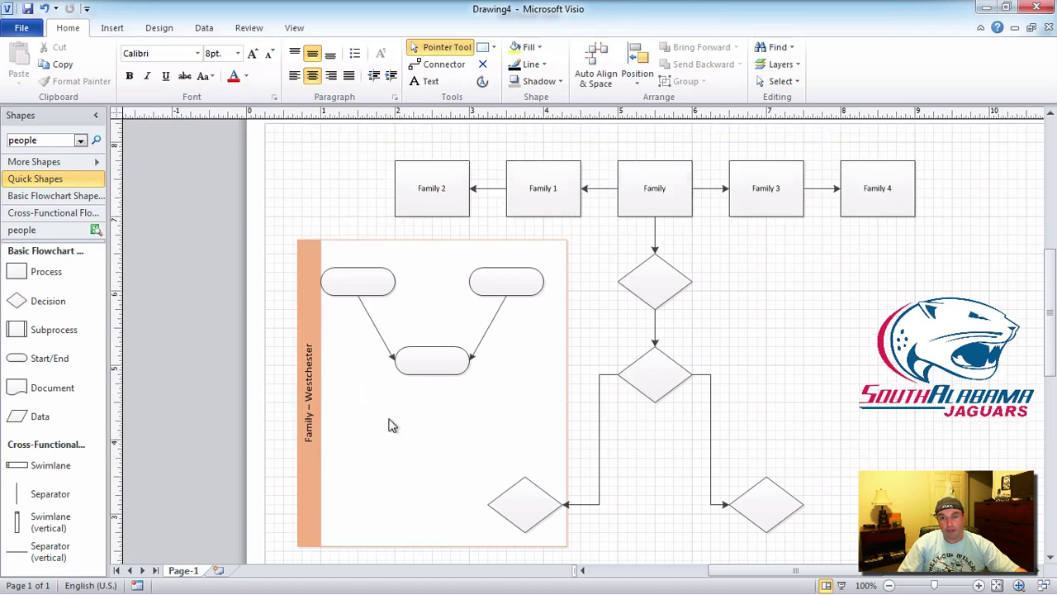
scroll(392, 426, right, 2)
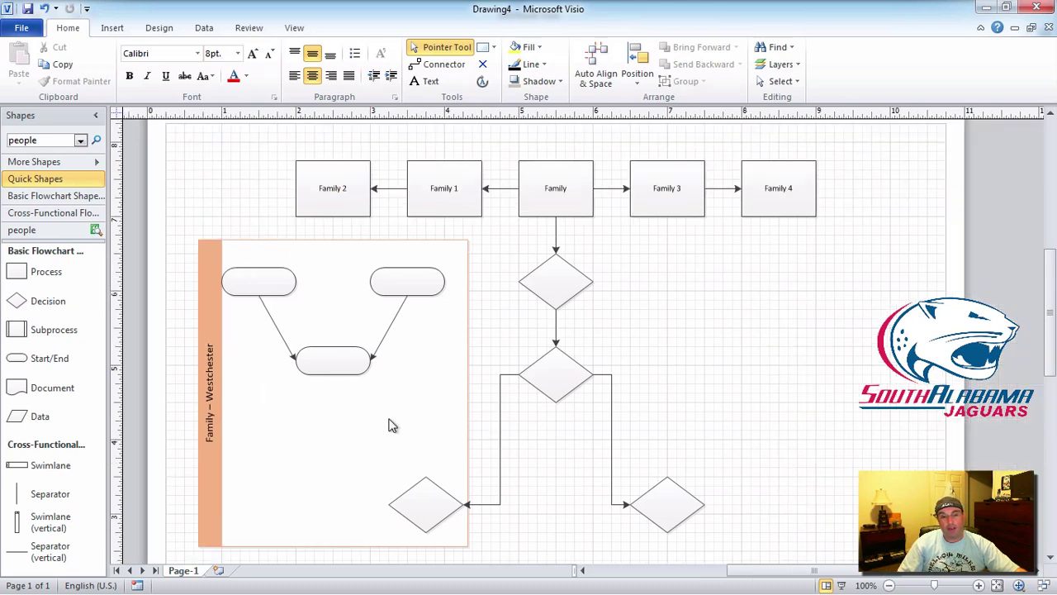
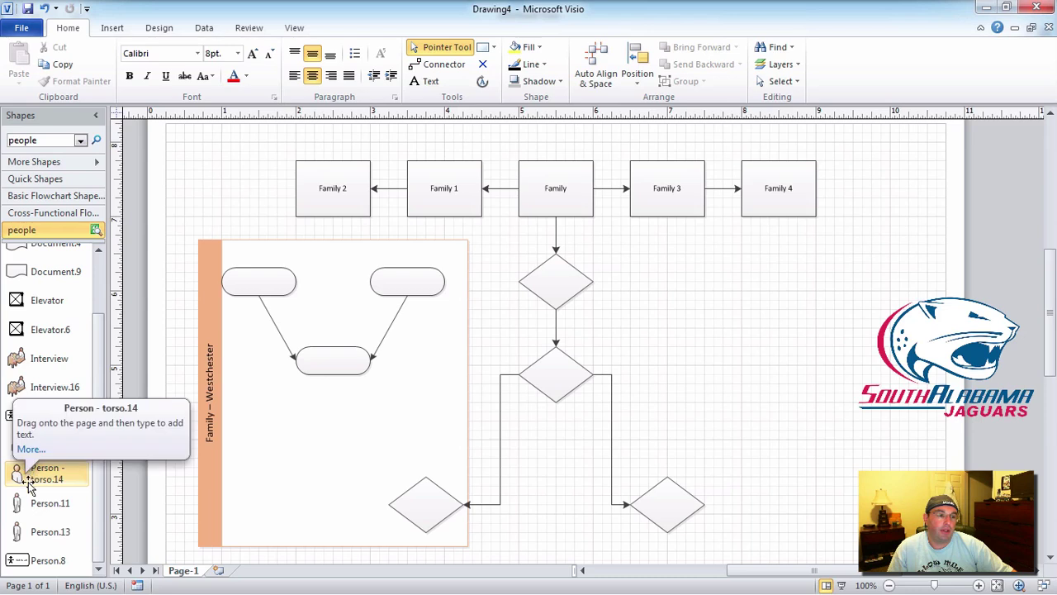
drag(33, 510, 273, 427)
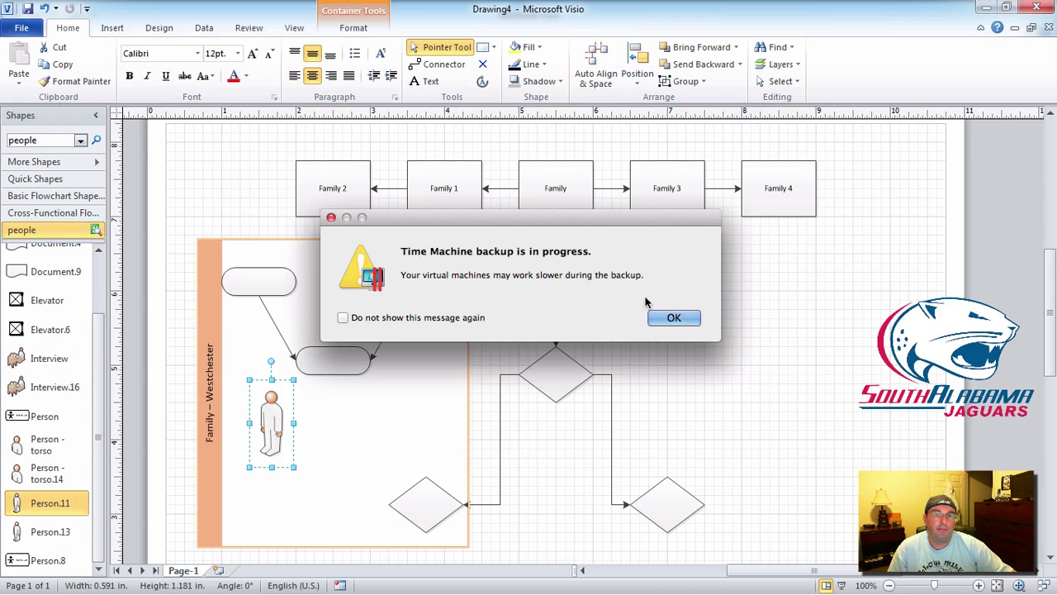
click(342, 318)
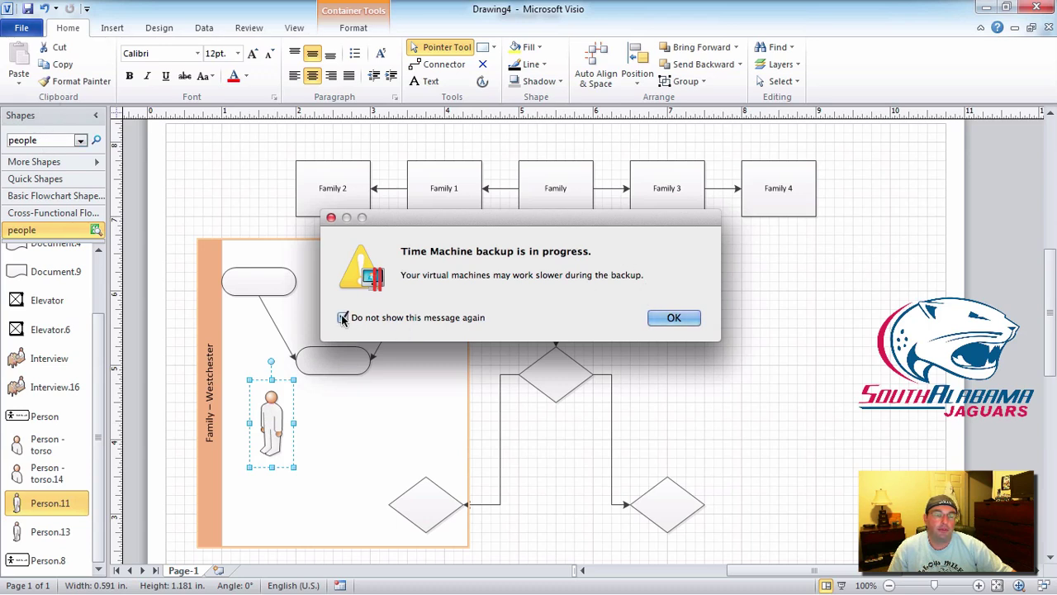
click(673, 318)
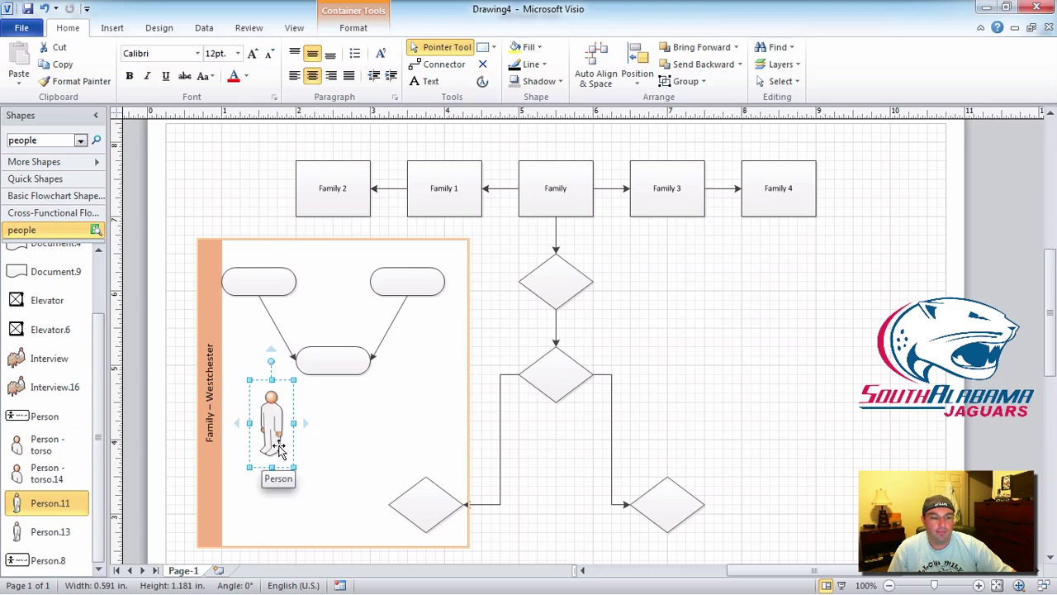
Search the shape library for "staff"
click(40, 139)
text(st)
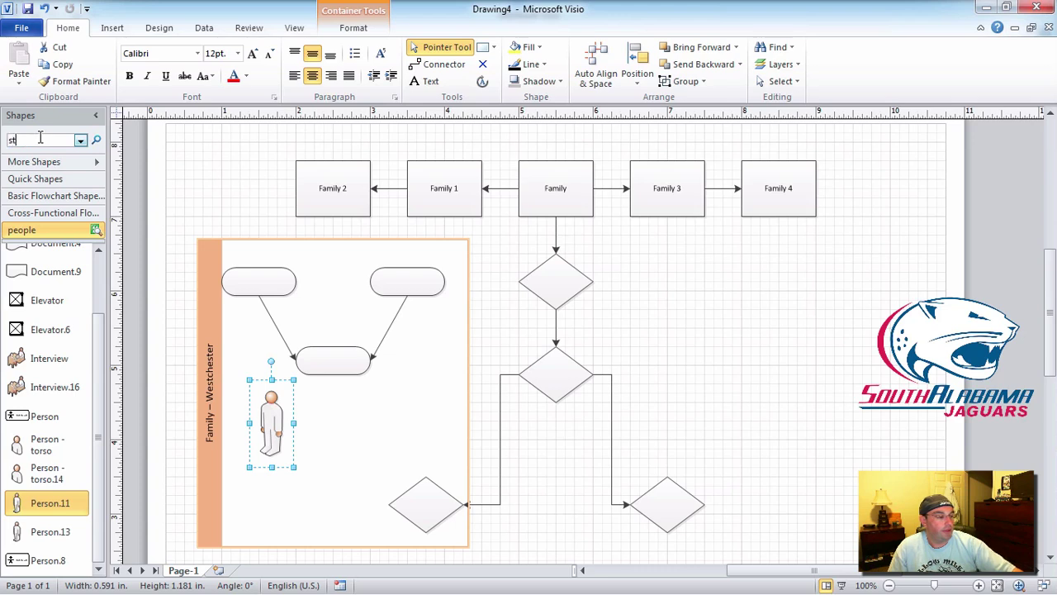
text(aff)
key(Return)
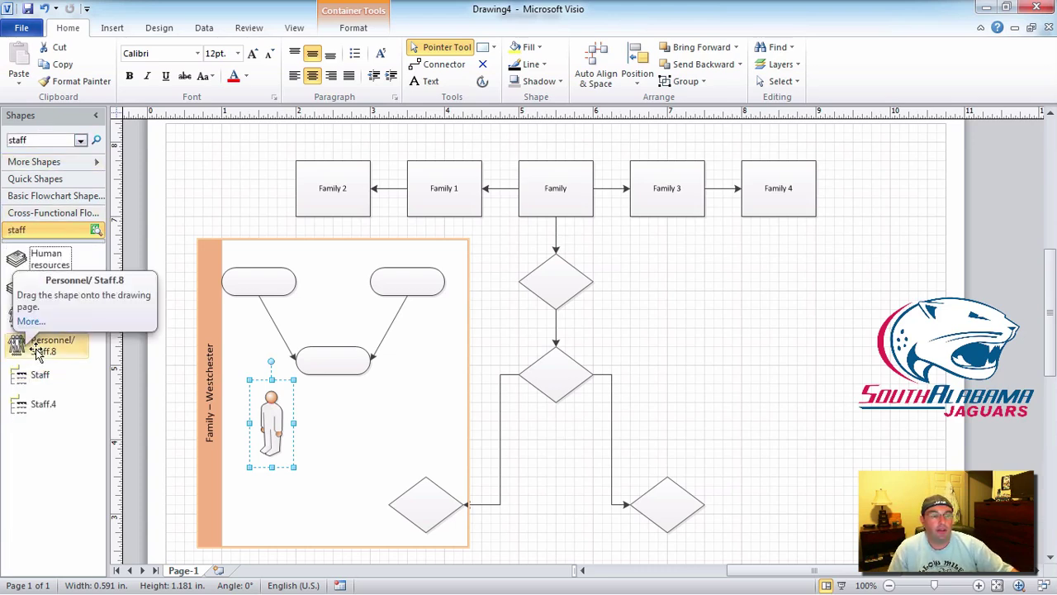
Place a Personnel/Staff.8 shape in the container beside the person shape and clear the selection
drag(37, 353, 352, 436)
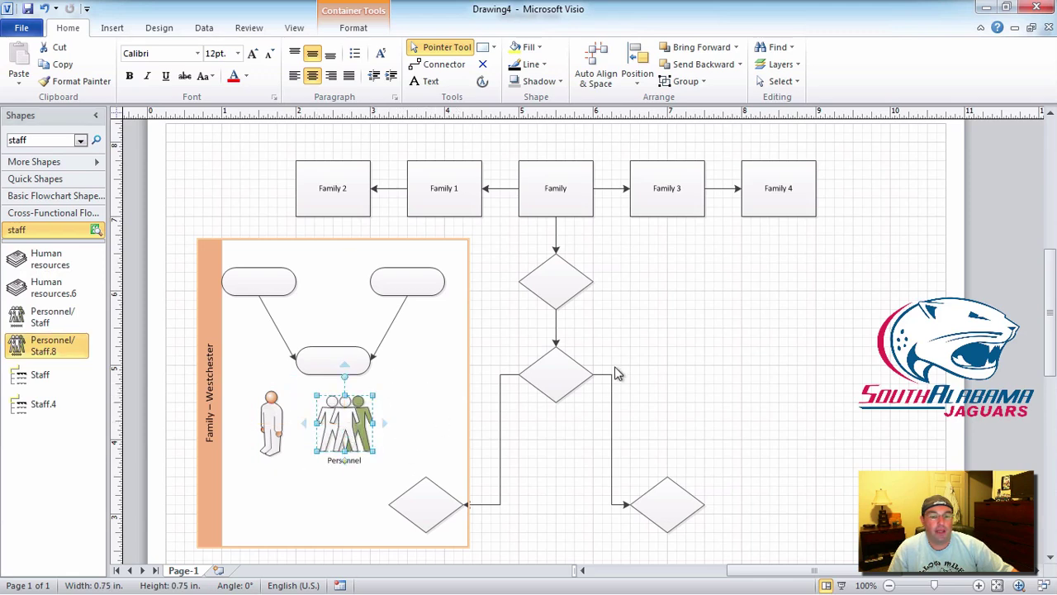
click(651, 356)
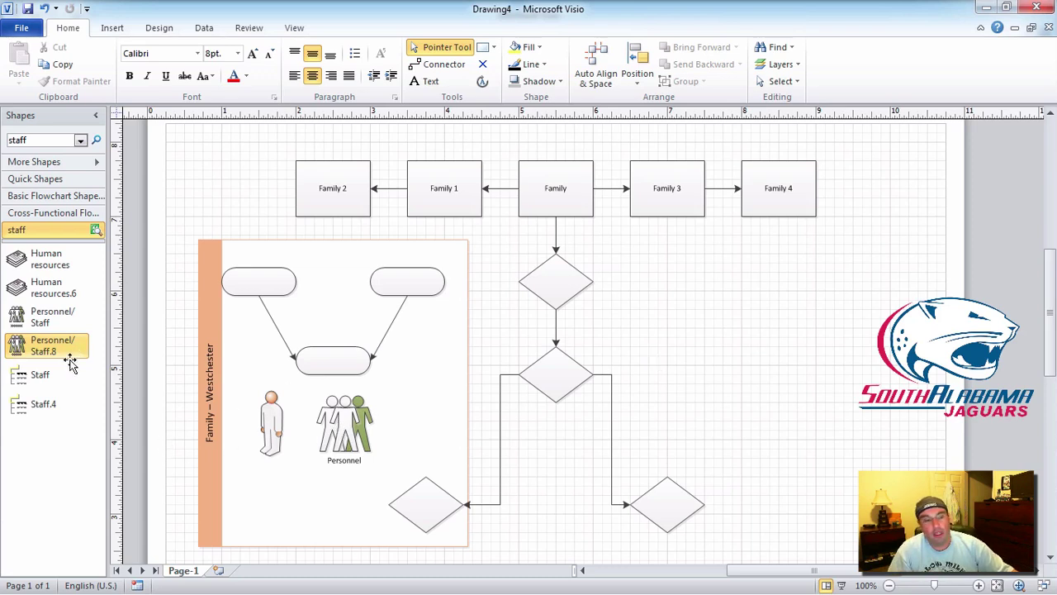
Search the shape library for "building", place a Building 1 shape above the container beside Family 2, and clear the selection
click(35, 141)
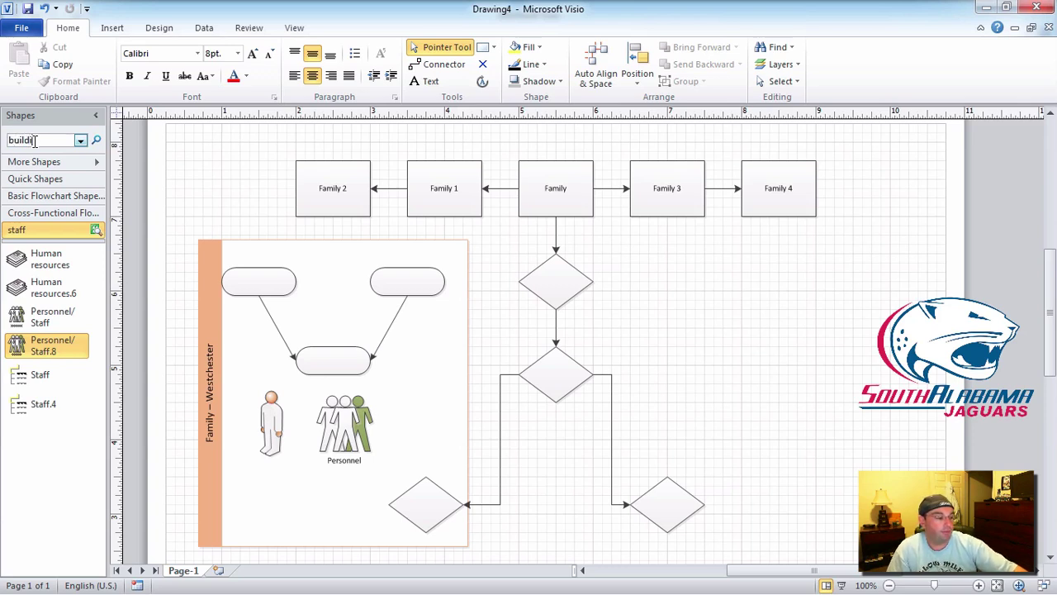
key(Return)
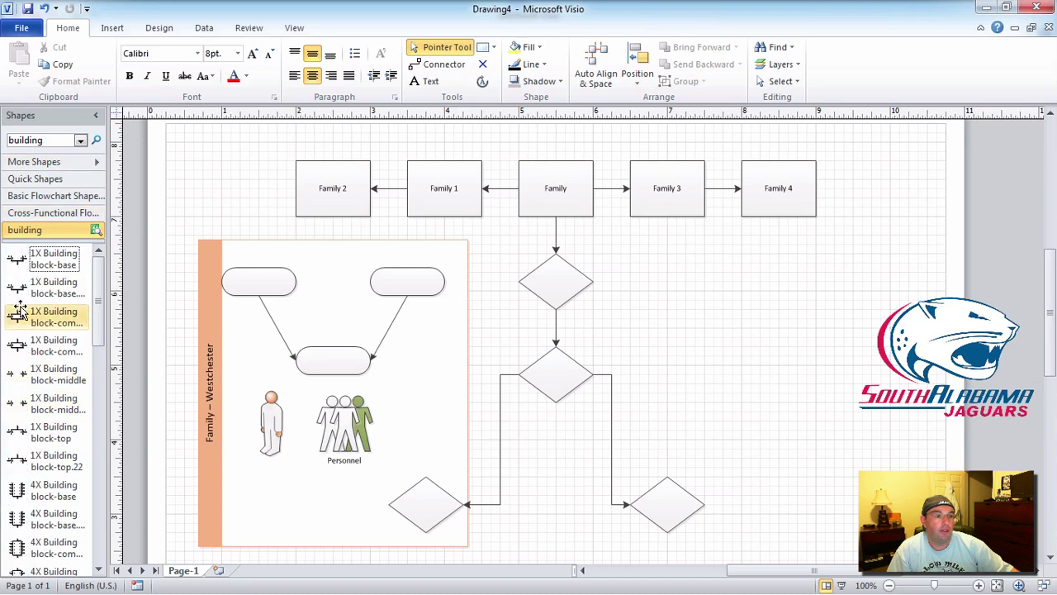
scroll(20, 311, down, 2)
scroll(20, 311, down, 3)
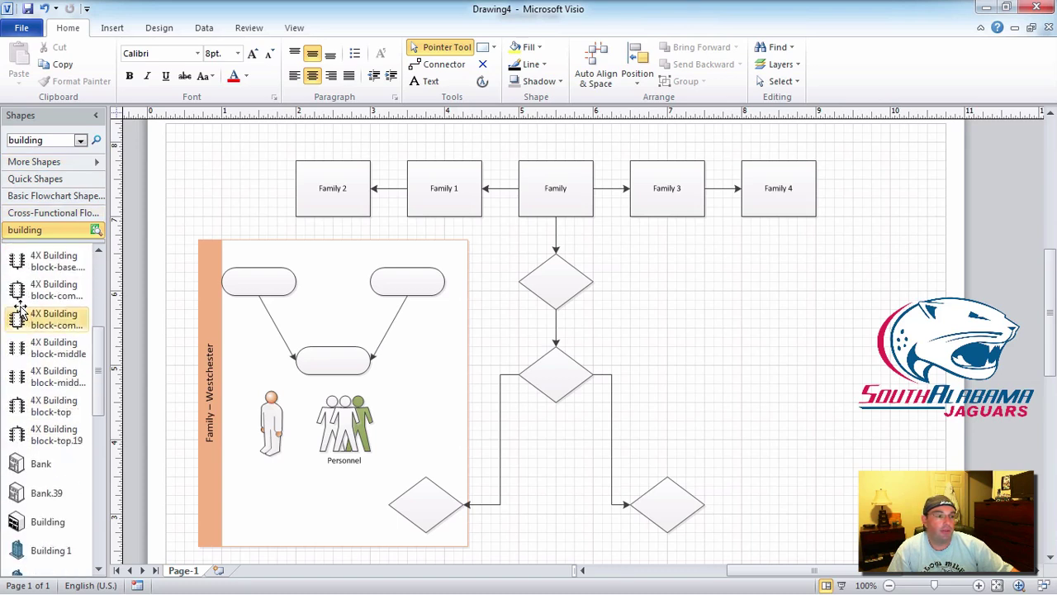
scroll(19, 310, down, 5)
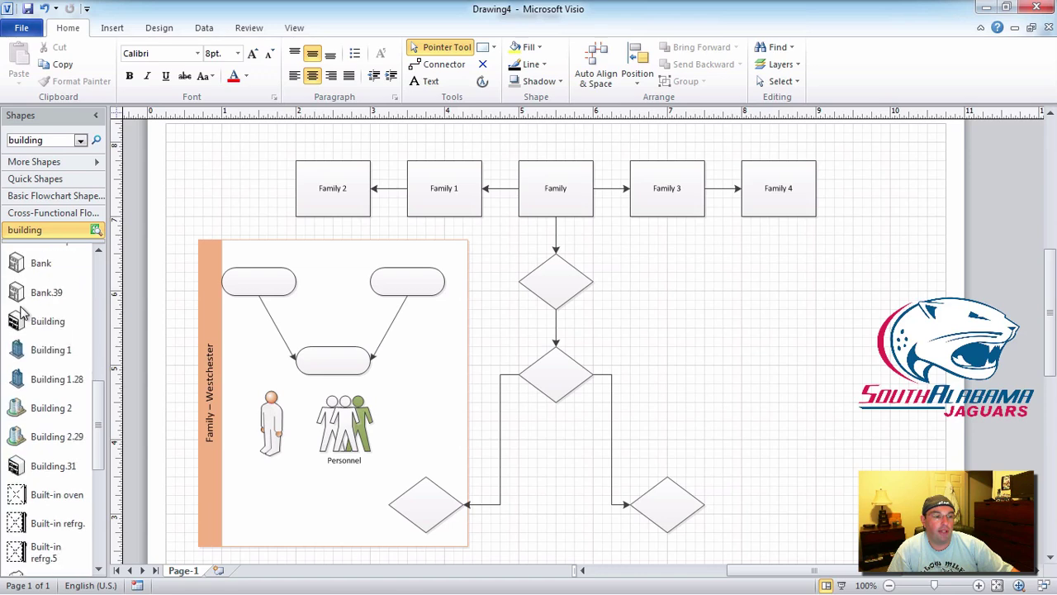
scroll(19, 310, down, 2)
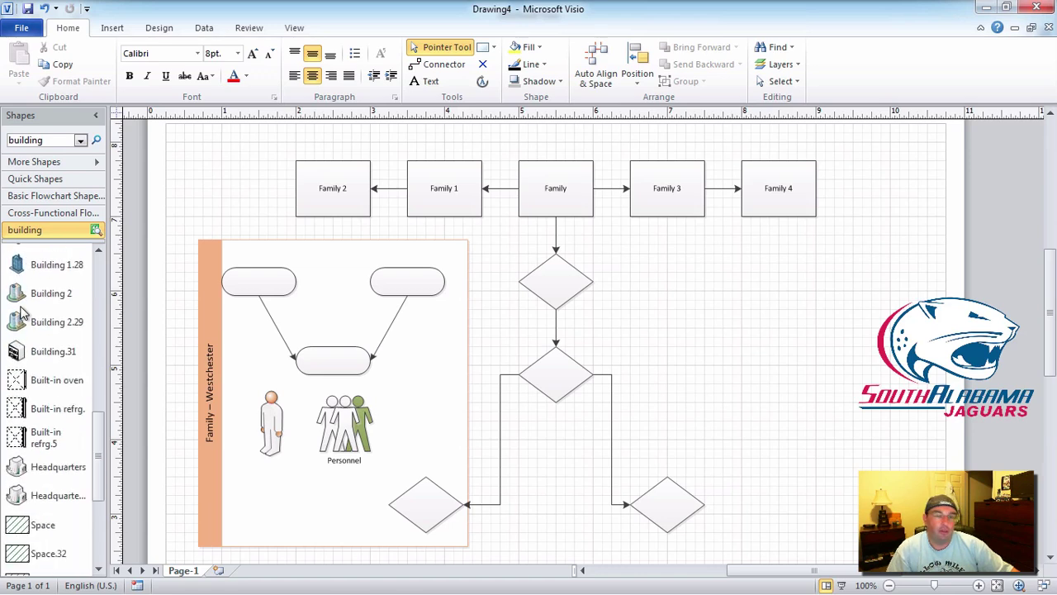
scroll(23, 312, down, 5)
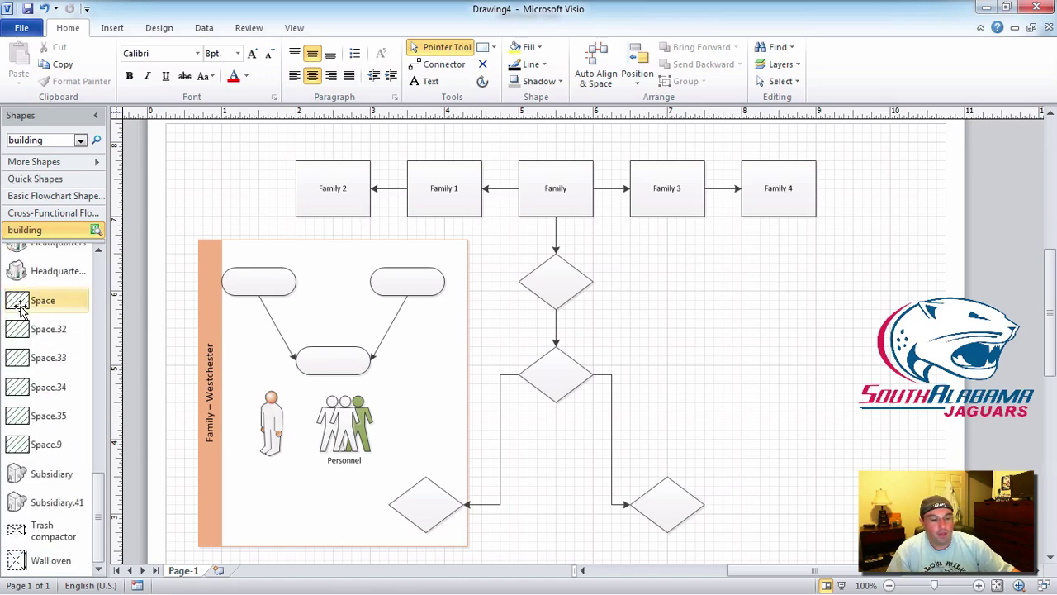
scroll(19, 307, up, 5)
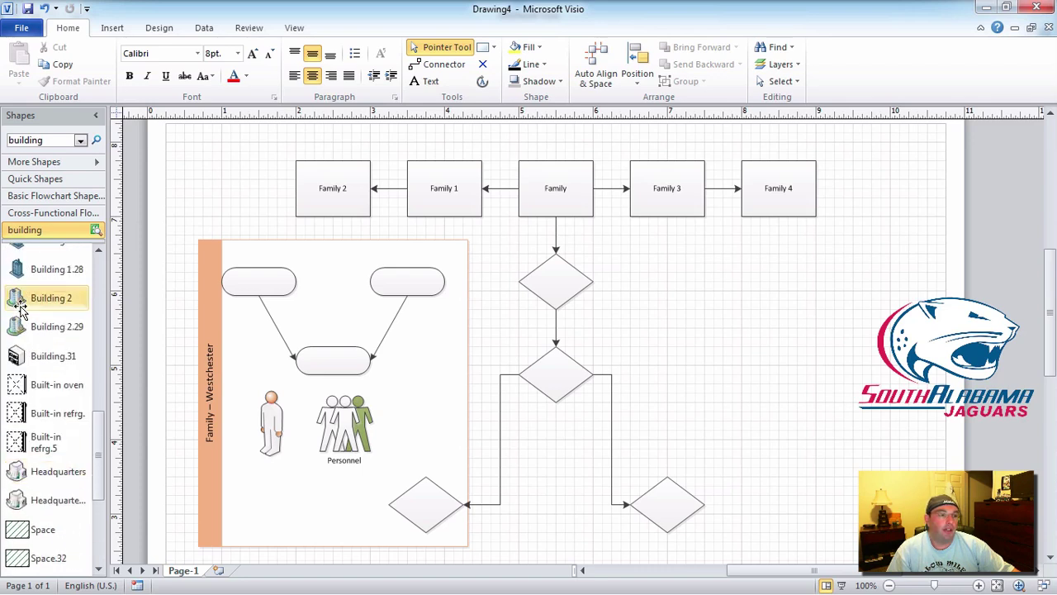
scroll(21, 310, up, 1)
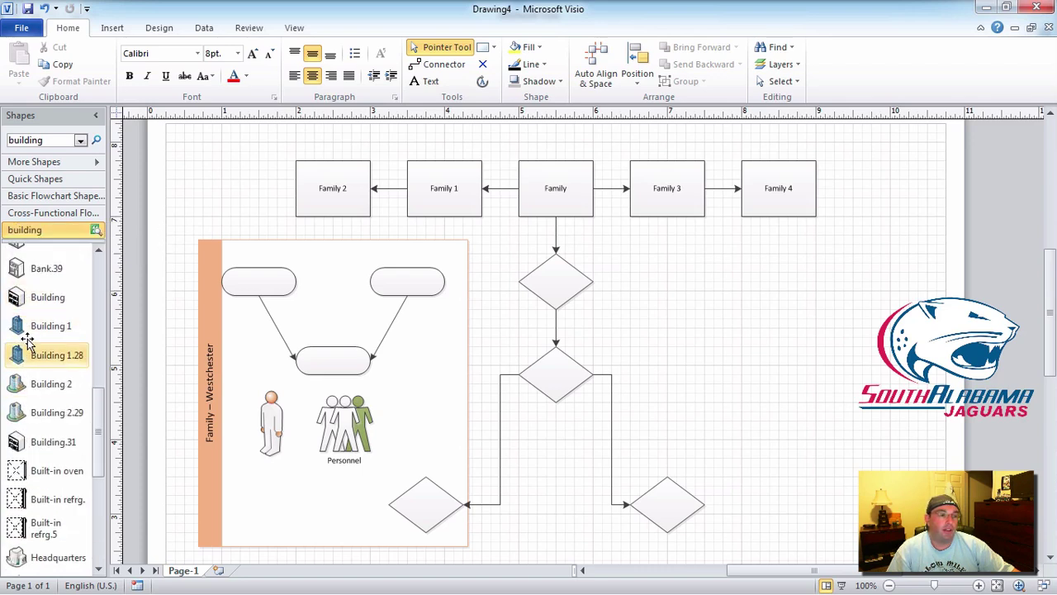
drag(23, 339, 234, 195)
click(669, 349)
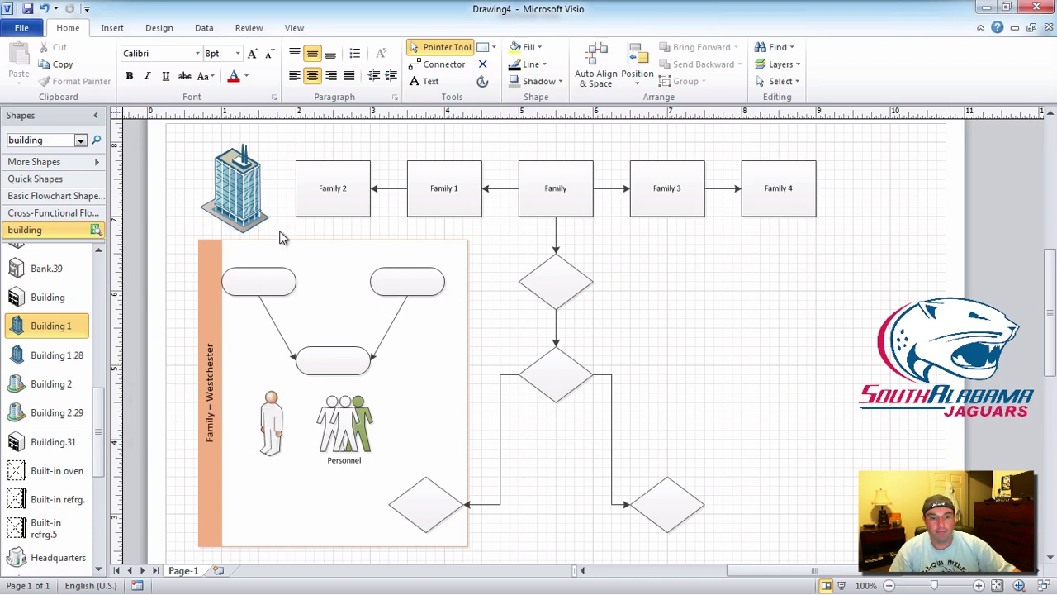
Apply the theme with red rounded shapes to the drawing
click(163, 28)
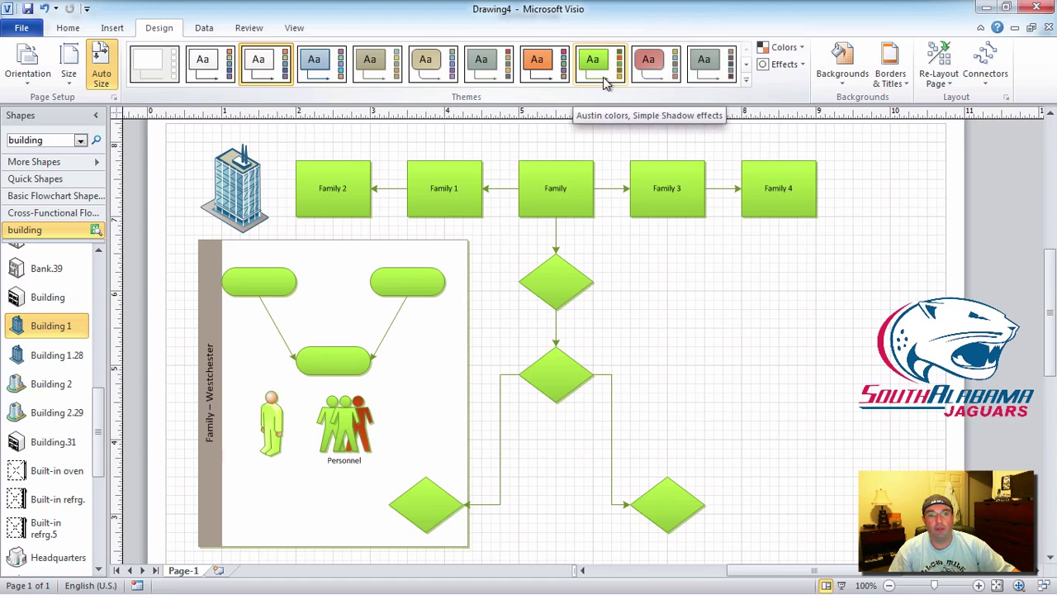
click(648, 74)
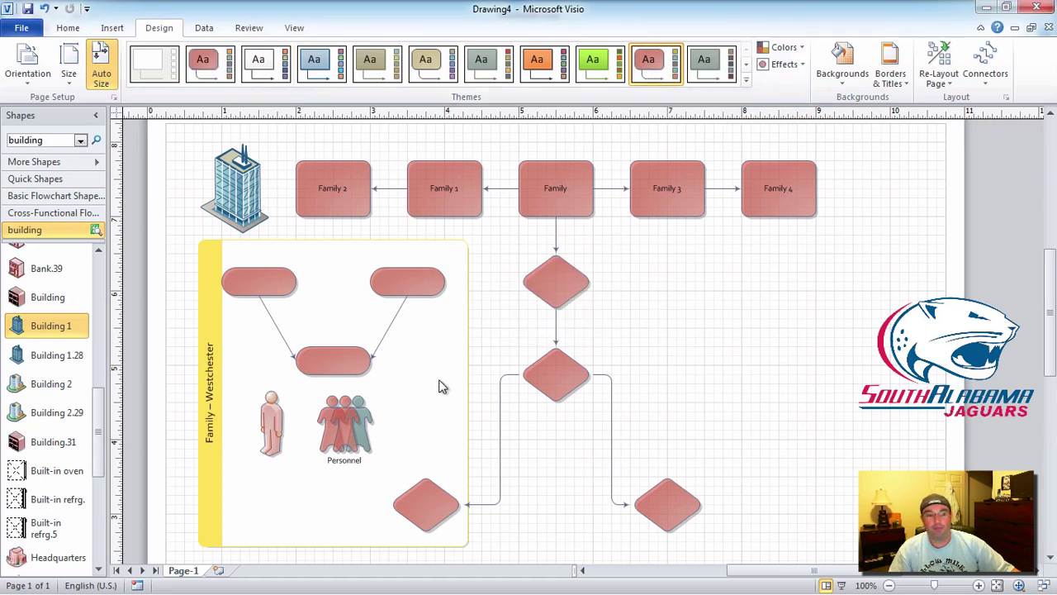
Change the Family – Westchester container's heading style to a rounded label centred across its upper border
click(209, 480)
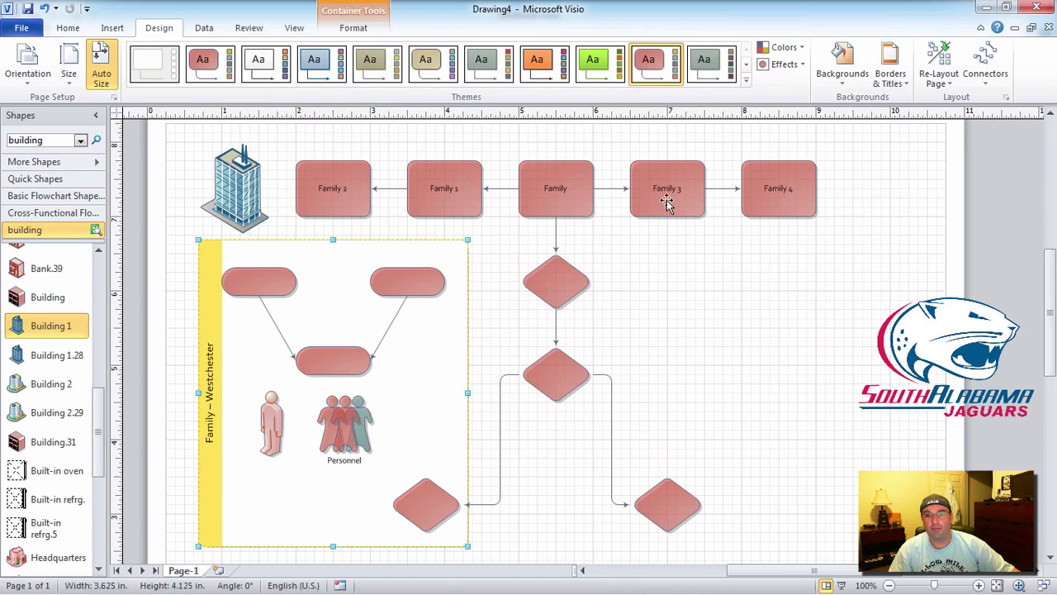
click(113, 29)
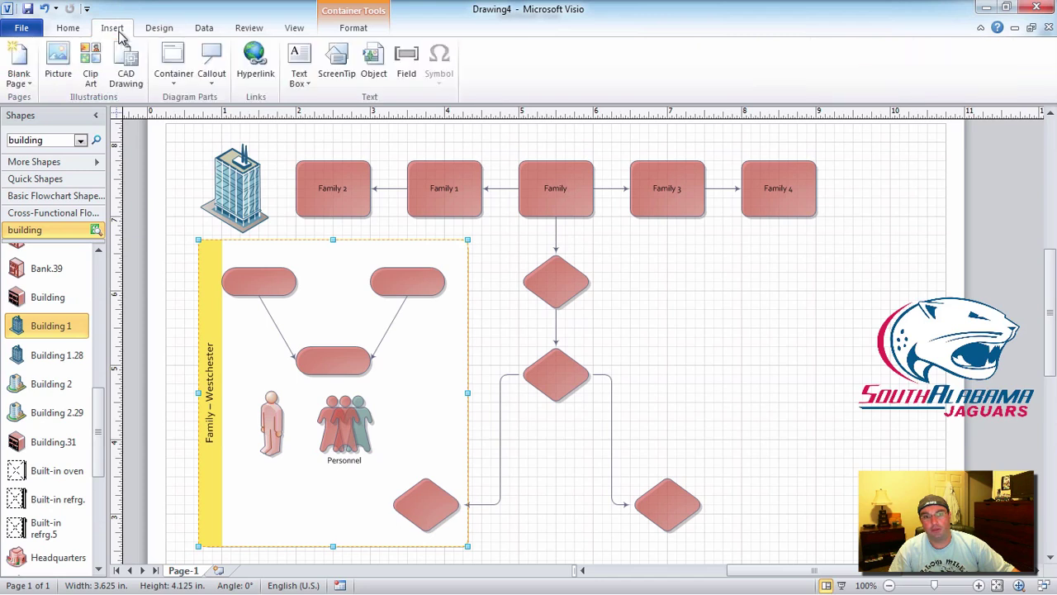
click(69, 31)
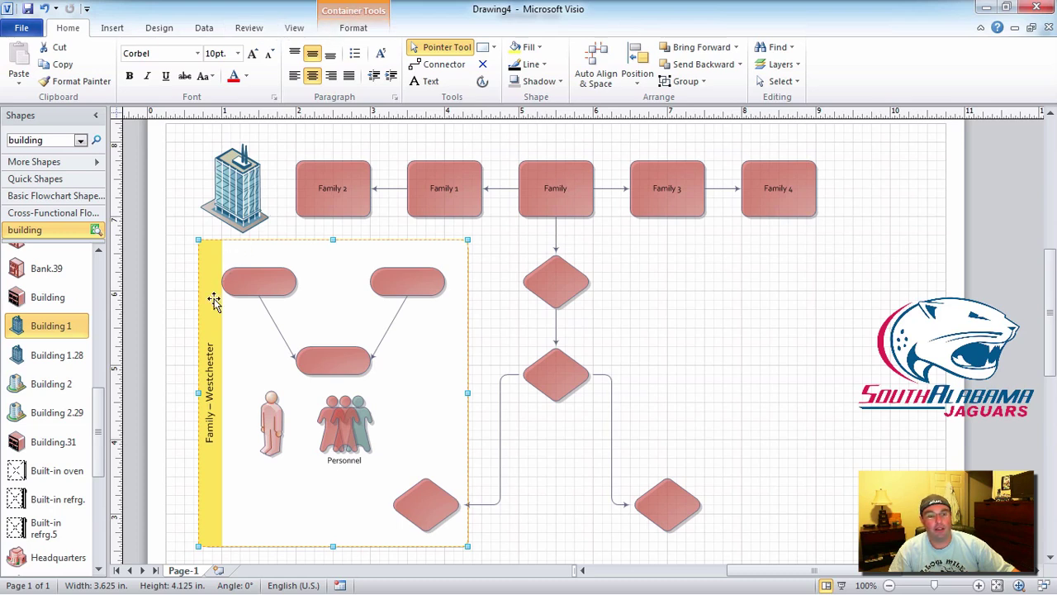
click(344, 15)
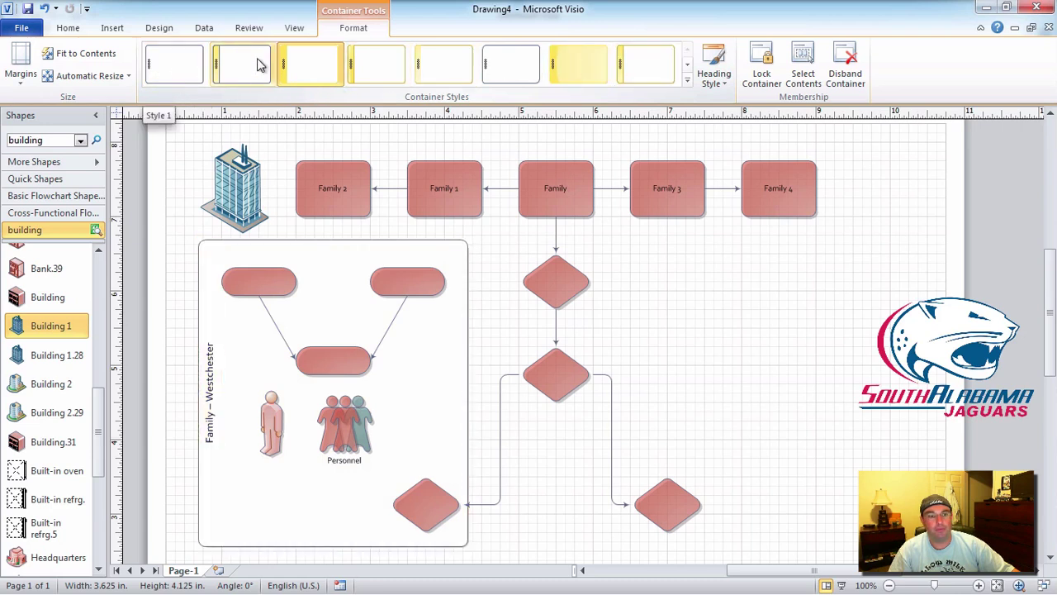
click(716, 67)
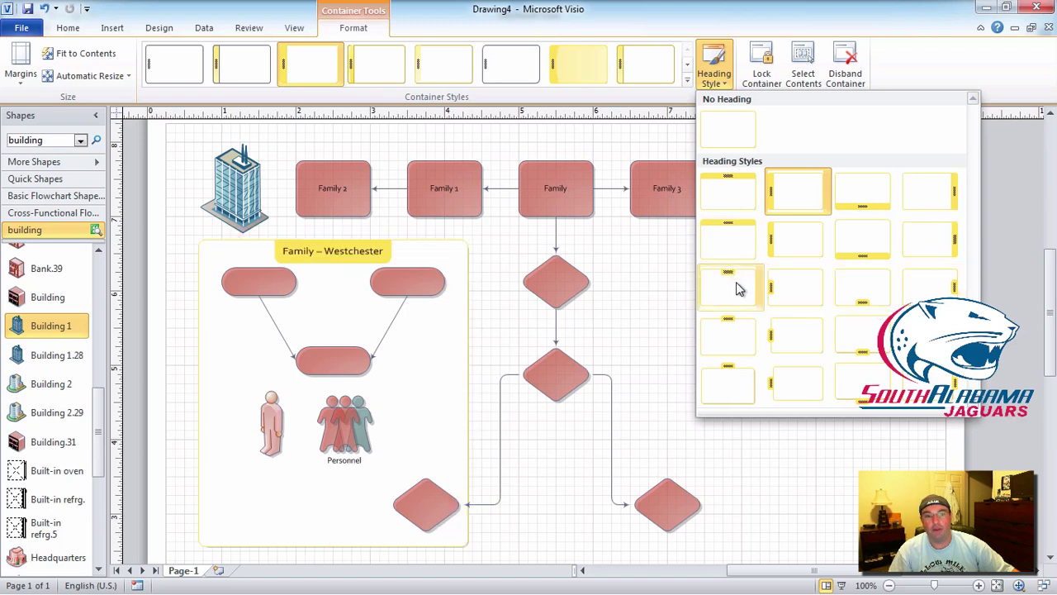
click(731, 348)
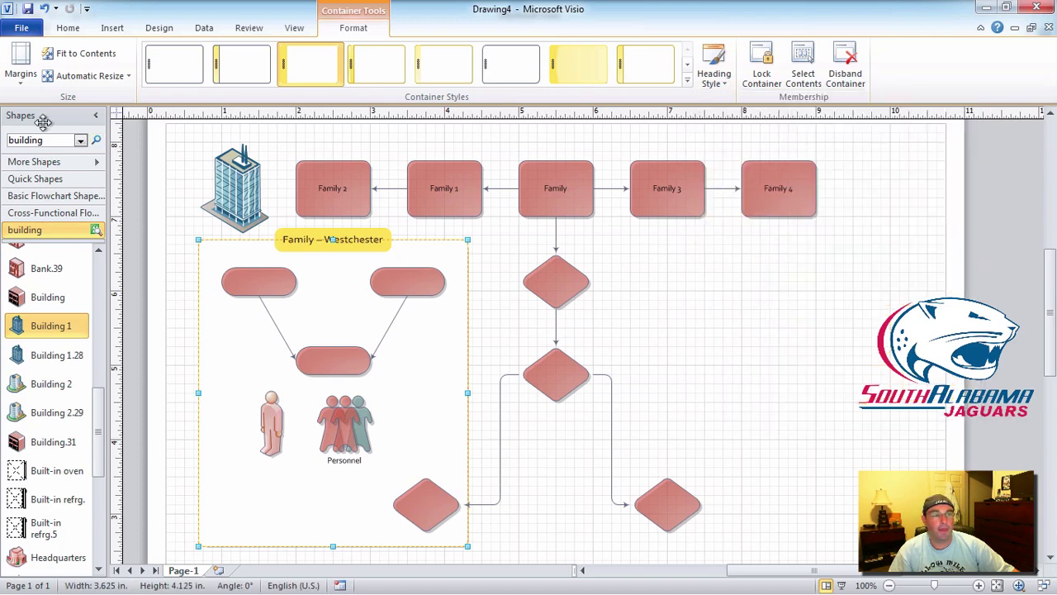
Try wrapping the Family – Westchester container in a second container with a side heading and moving it below Family 4, and undo both
click(78, 28)
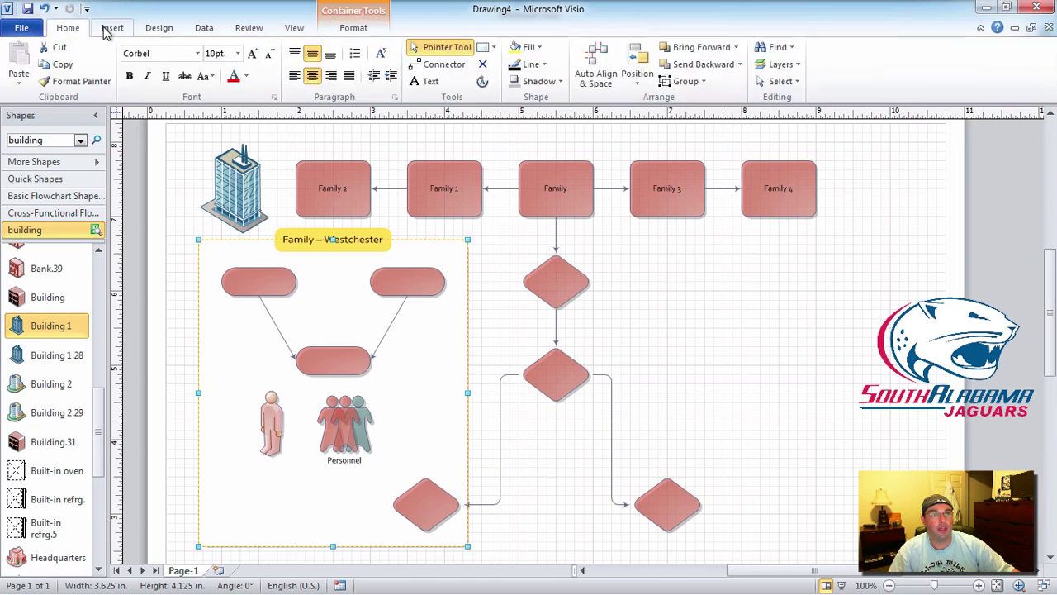
click(107, 30)
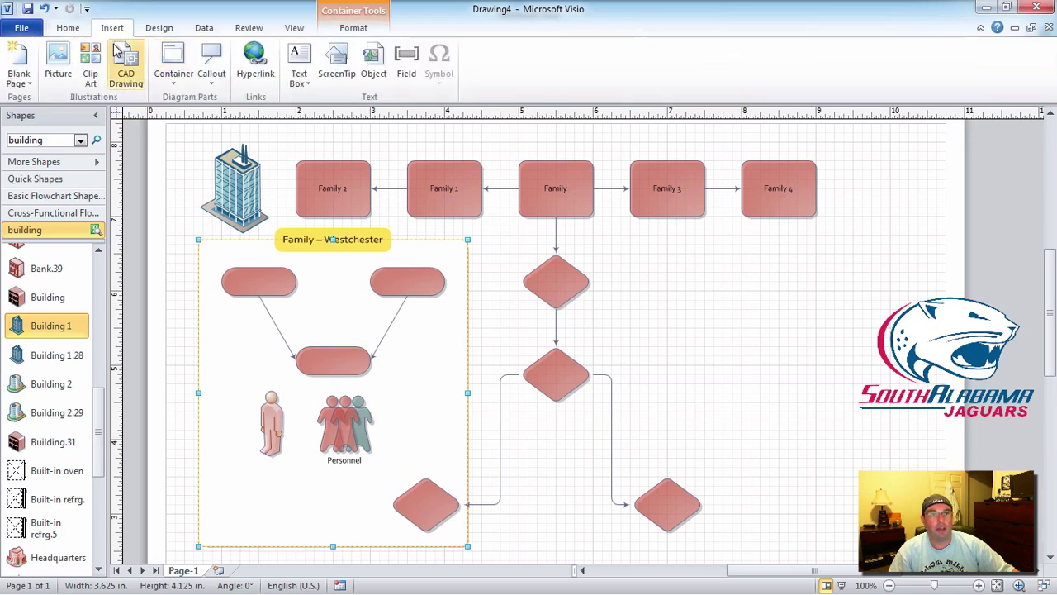
click(171, 56)
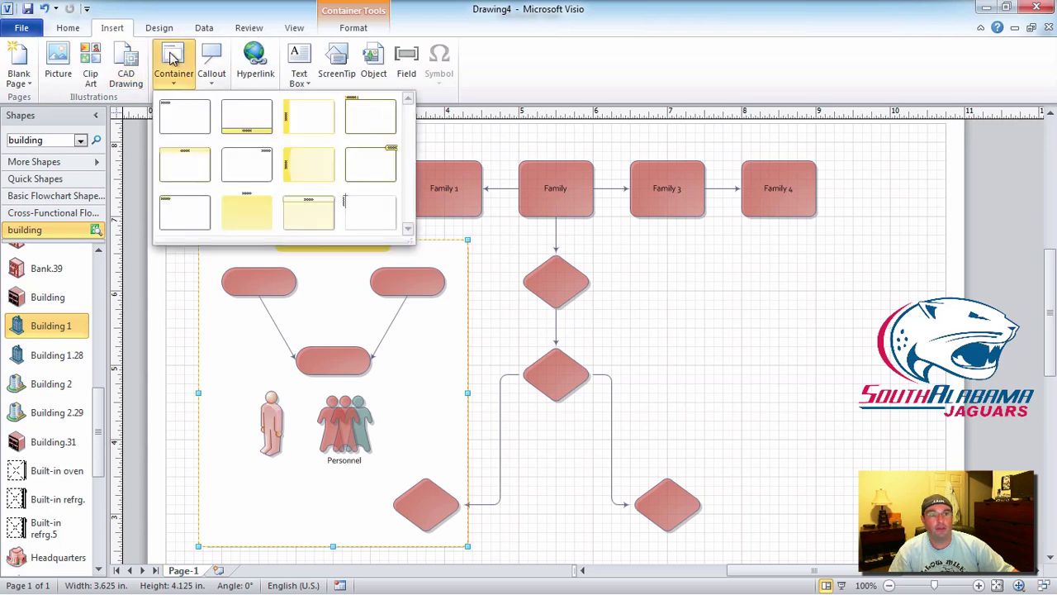
click(314, 110)
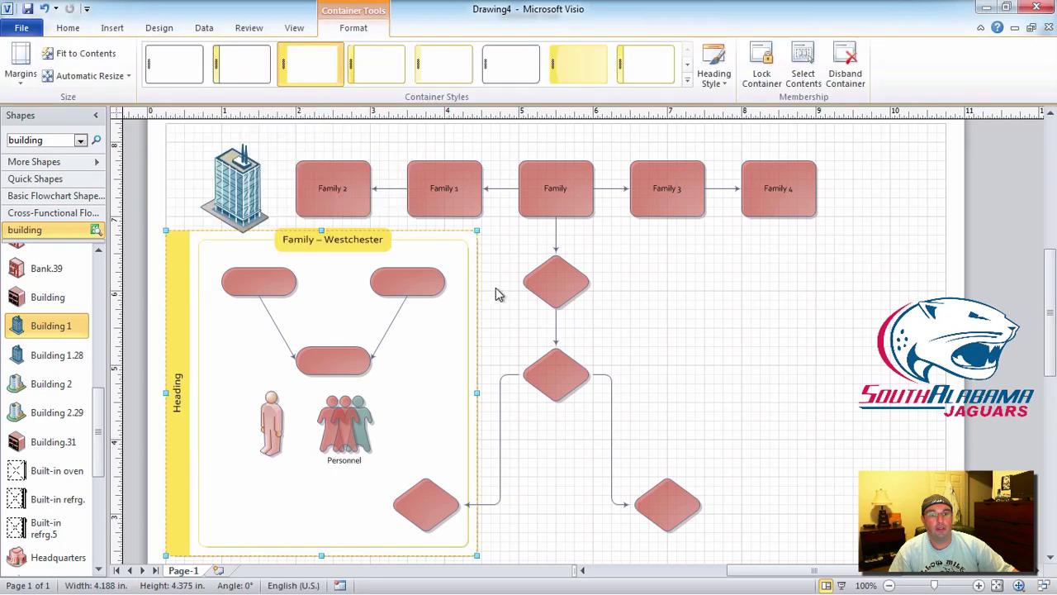
drag(382, 290, 805, 297)
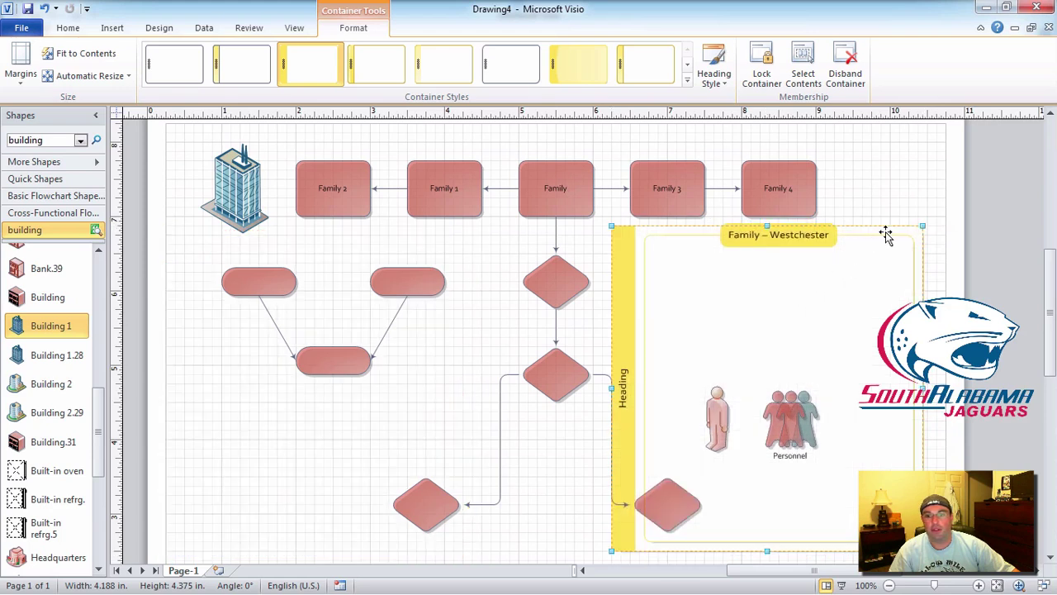
click(44, 8)
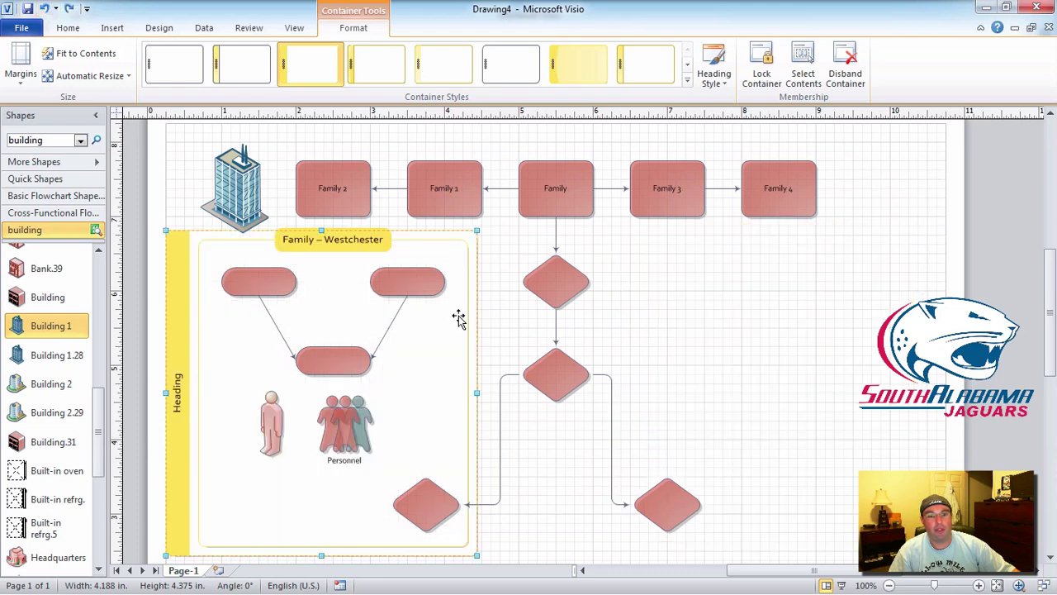
click(44, 9)
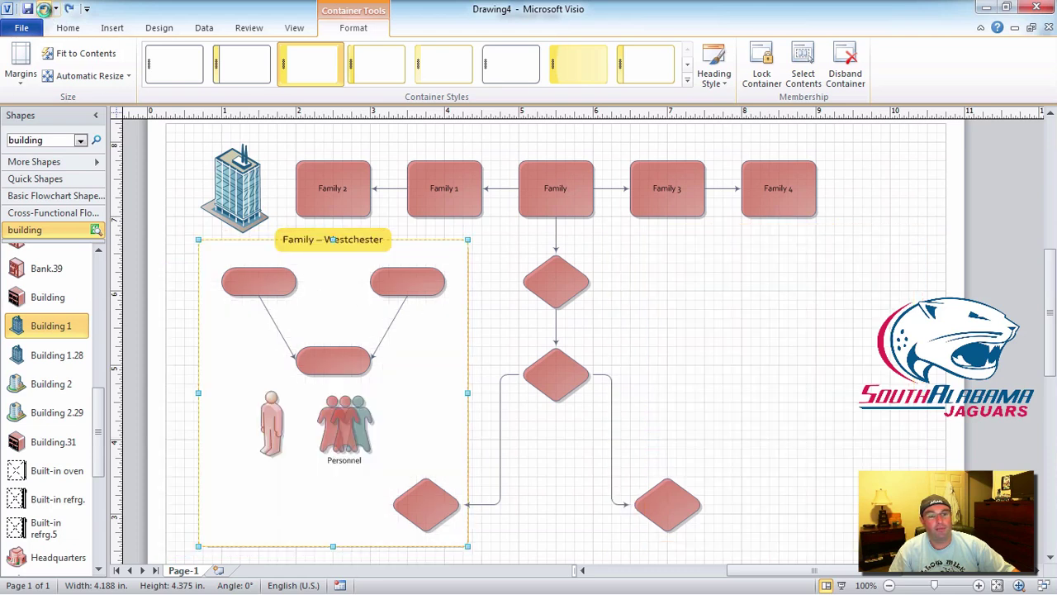
With nothing selected, insert a container with a yellow side heading, position it around Family 3 and Family 4, and select it
click(707, 324)
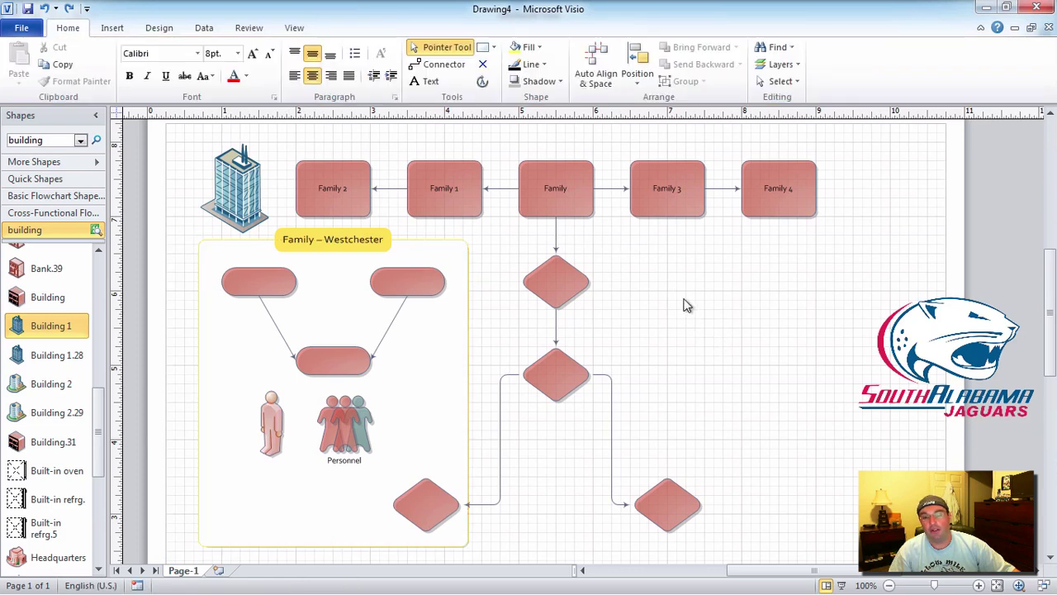
click(113, 30)
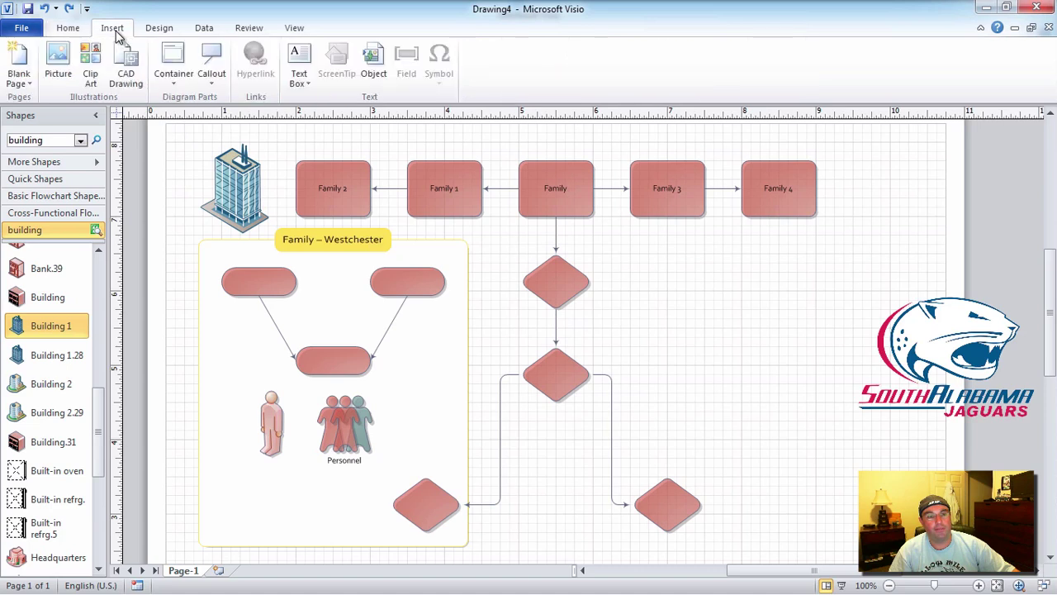
click(183, 56)
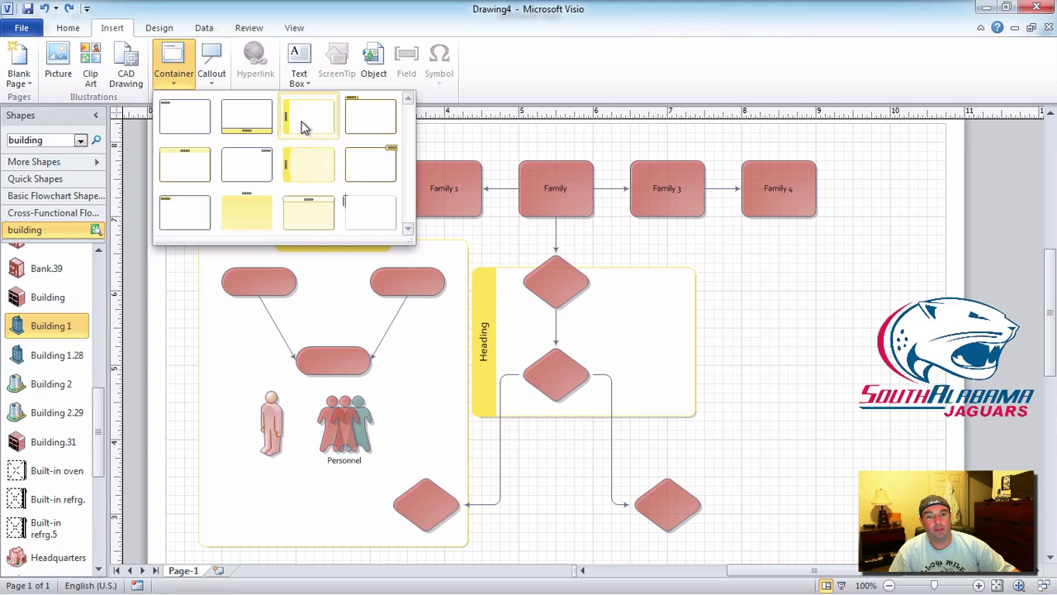
click(301, 127)
drag(632, 340, 774, 207)
mouse_move(768, 205)
mouse_down()
mouse_move(761, 169)
mouse_move(774, 196)
mouse_up()
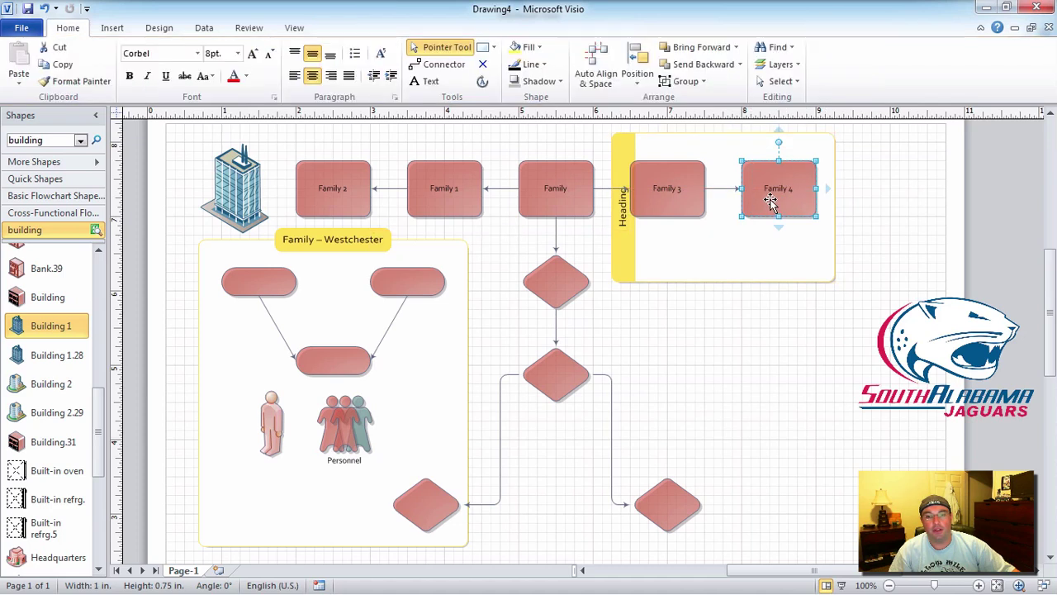
drag(732, 233, 718, 223)
click(624, 261)
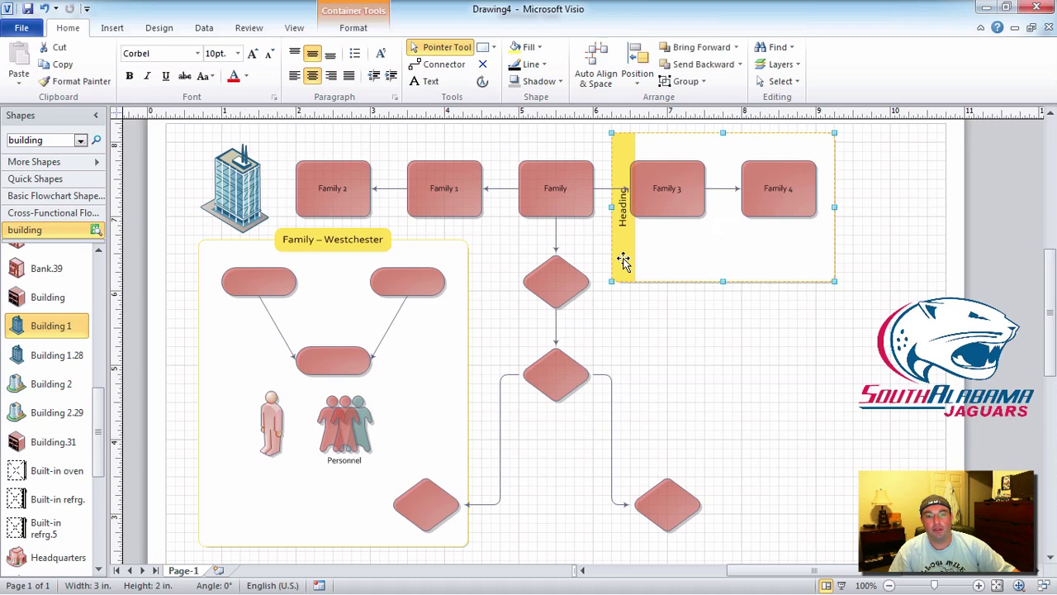